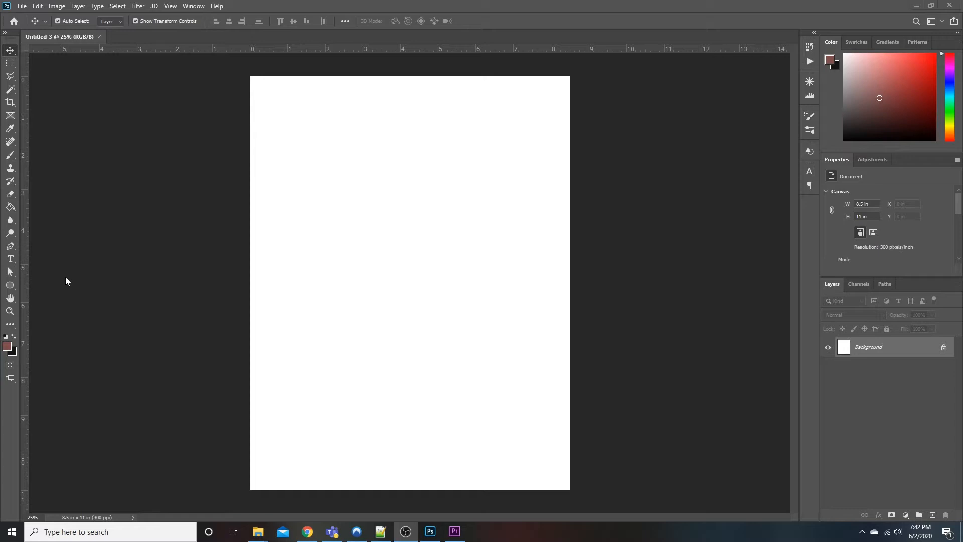
Step: Add a Lorem Ipsum placeholder text layer in the upper part of the page and warp it with the Arc style
left_click(12, 261)
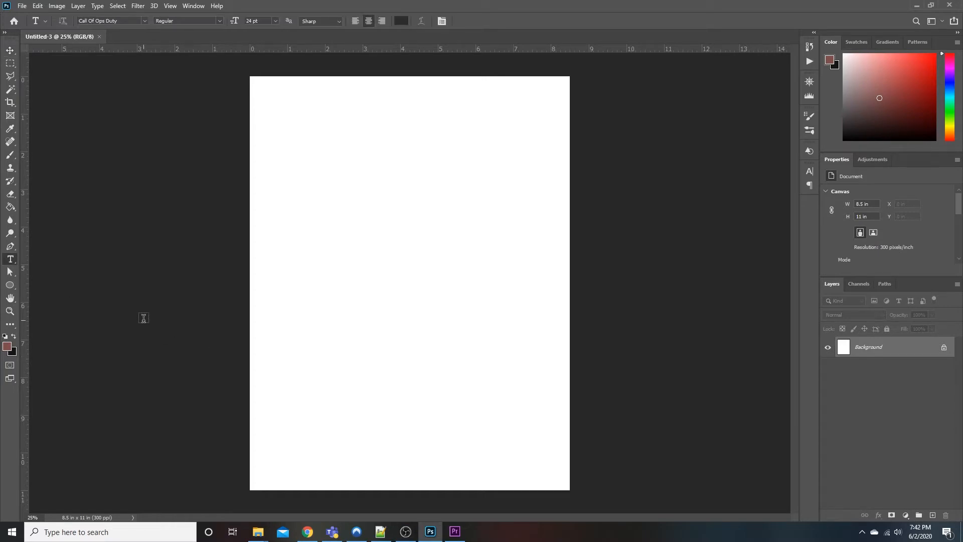
left_click(402, 183)
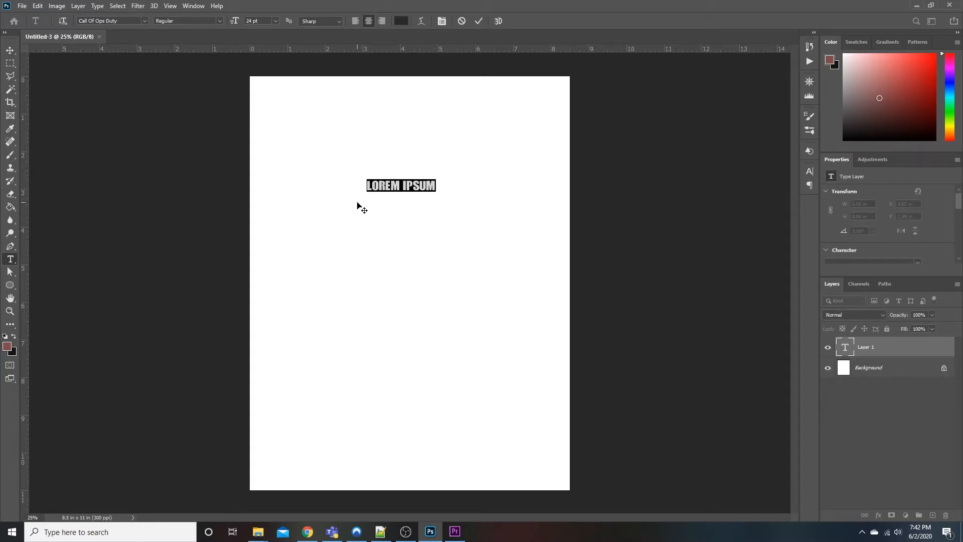
scroll(414, 198, "up", 3)
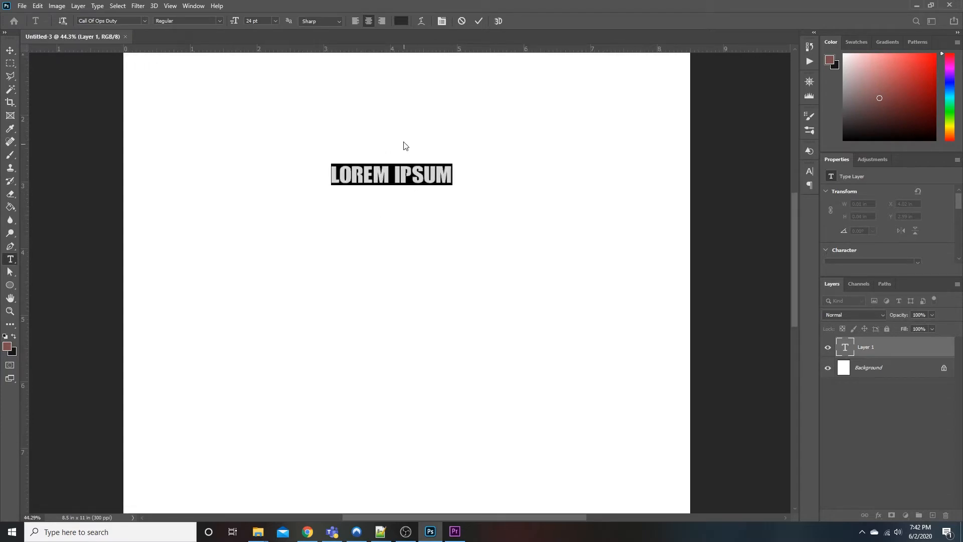
left_click(421, 21)
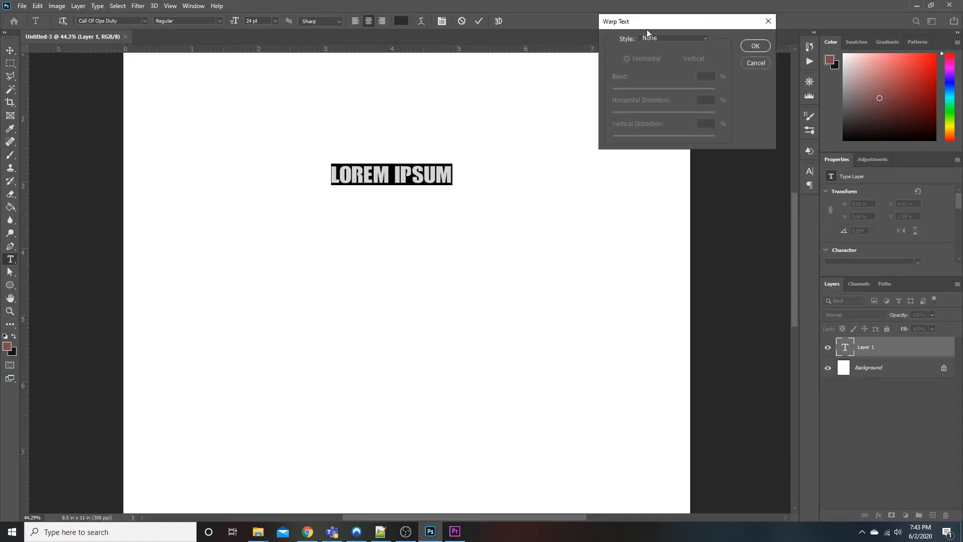
left_click_drag(647, 30, 638, 34)
left_click(641, 43)
left_click(667, 76)
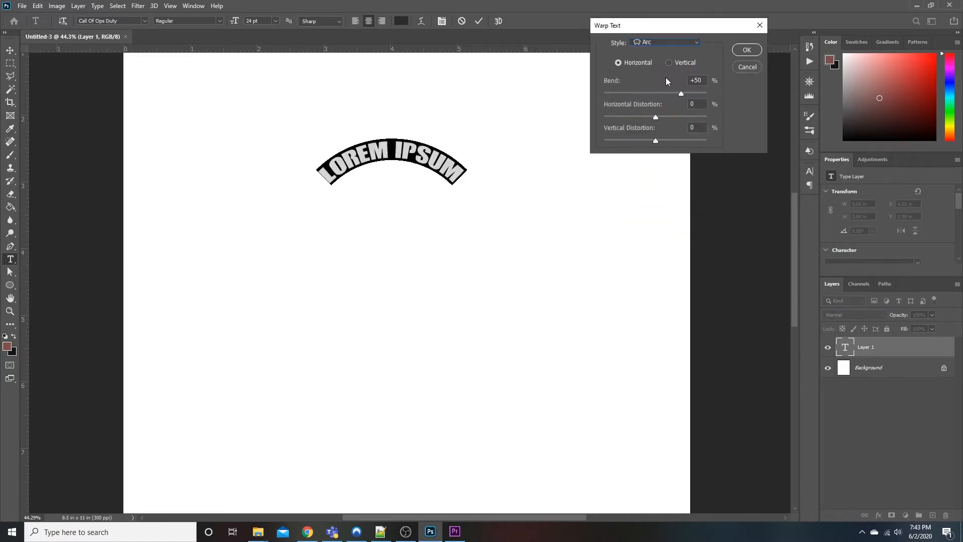
Step: Try the Arch and Flag warp styles on the placeholder text, setting the Flag bend to +46%
left_click(668, 43)
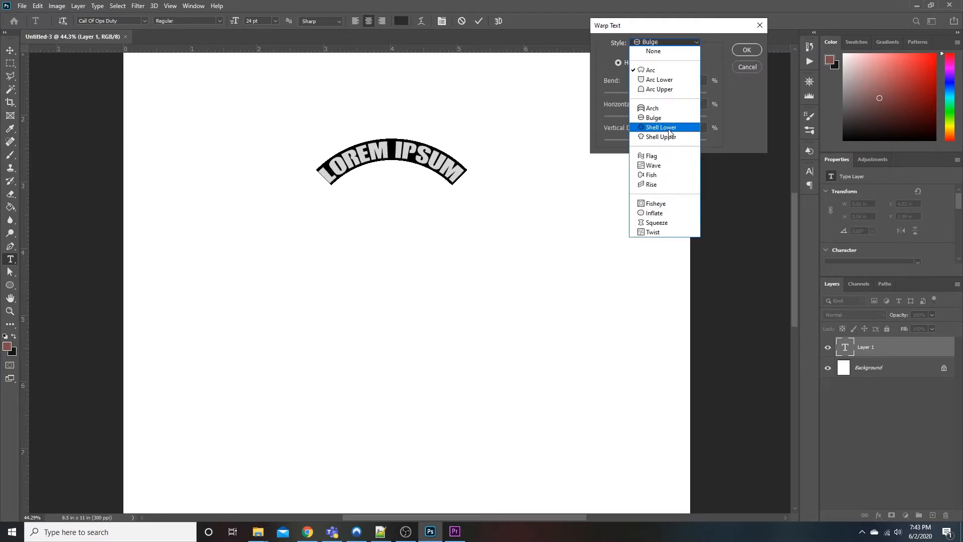
left_click(650, 104)
left_click(653, 44)
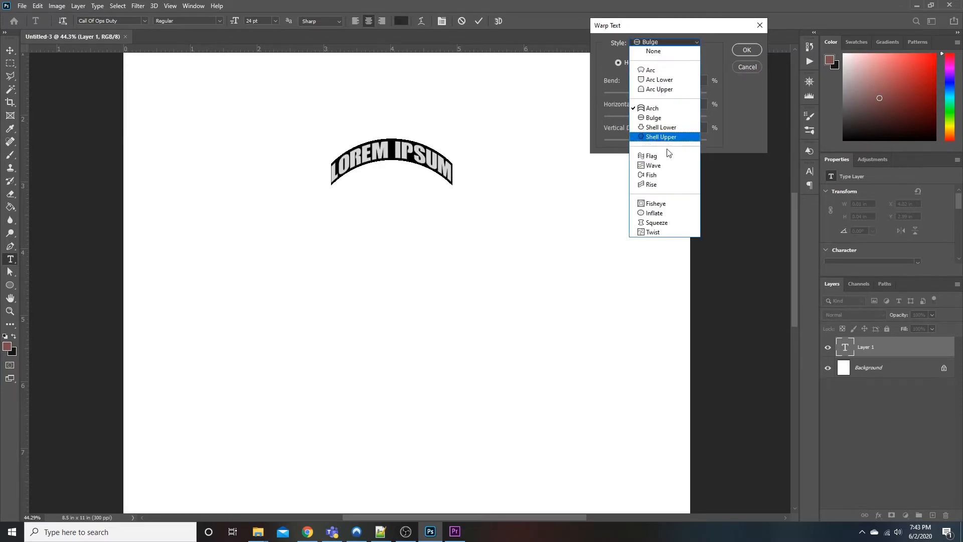
left_click(666, 153)
mouse_move(681, 94)
left_mouse_down()
mouse_move(633, 94)
mouse_move(679, 93)
left_mouse_up()
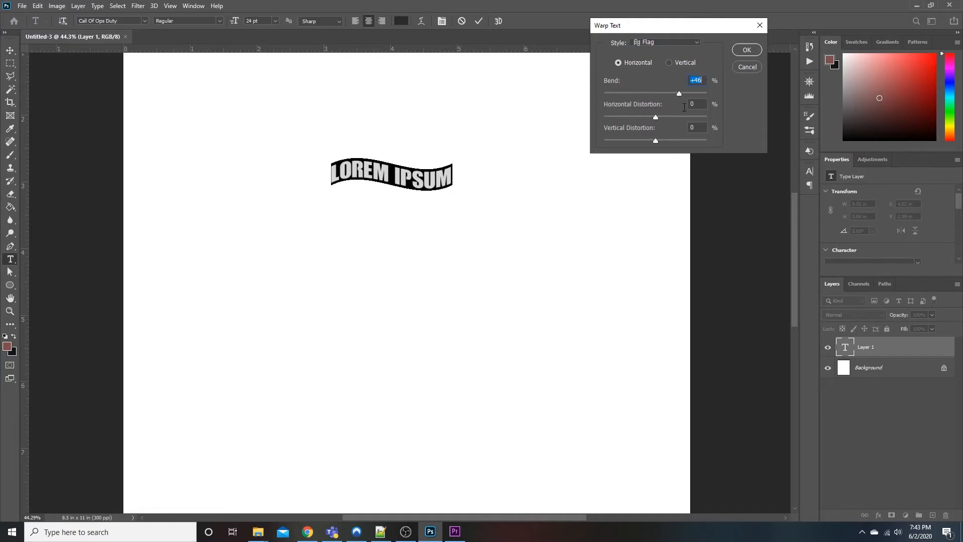
Step: Warp the placeholder text with the Arc style at +100% bend and commit the text
left_click(666, 42)
left_click(657, 71)
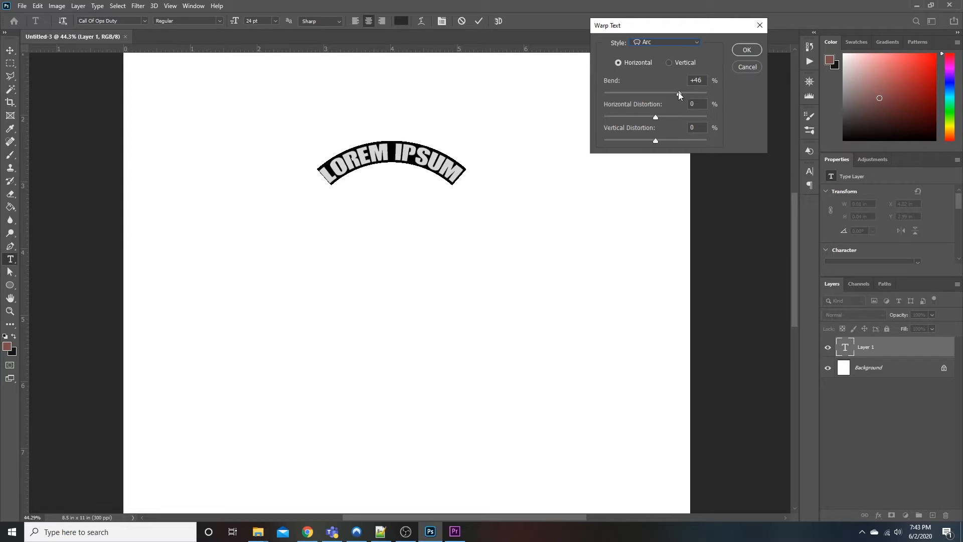
mouse_move(678, 92)
left_mouse_down()
mouse_move(664, 92)
mouse_move(695, 94)
mouse_move(667, 94)
left_mouse_up()
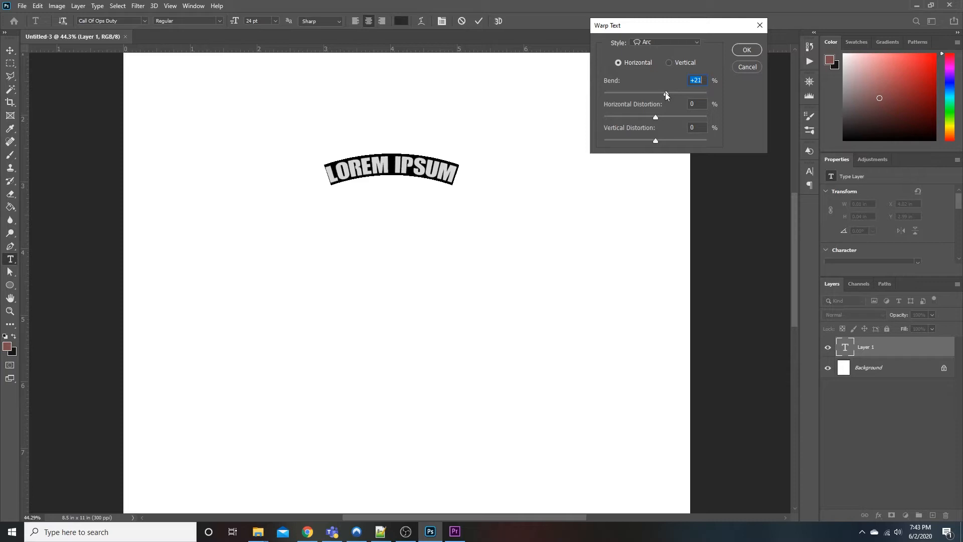
left_click_drag(665, 92, 751, 103)
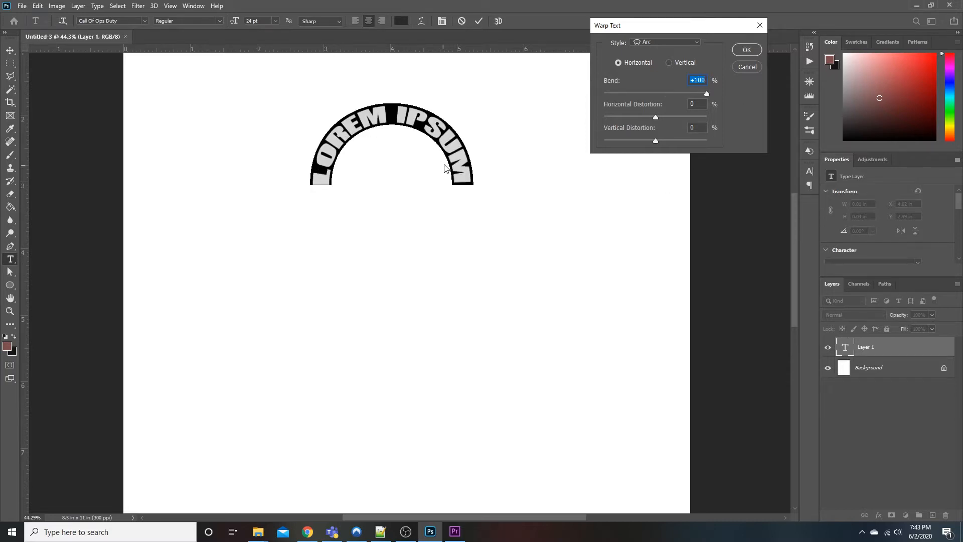
left_click(746, 51)
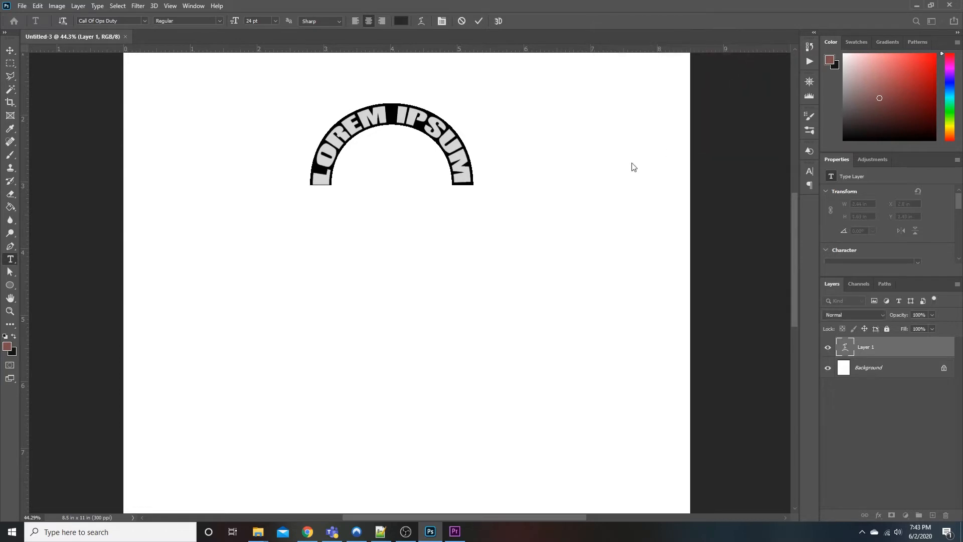
left_click(478, 21)
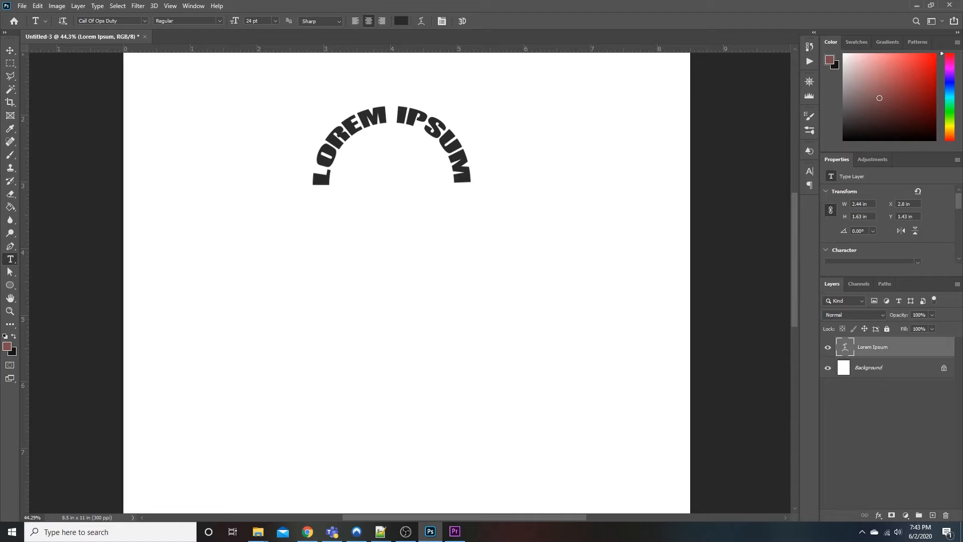
Step: Delete the Lorem Ipsum text layer
key("alt+Tab")
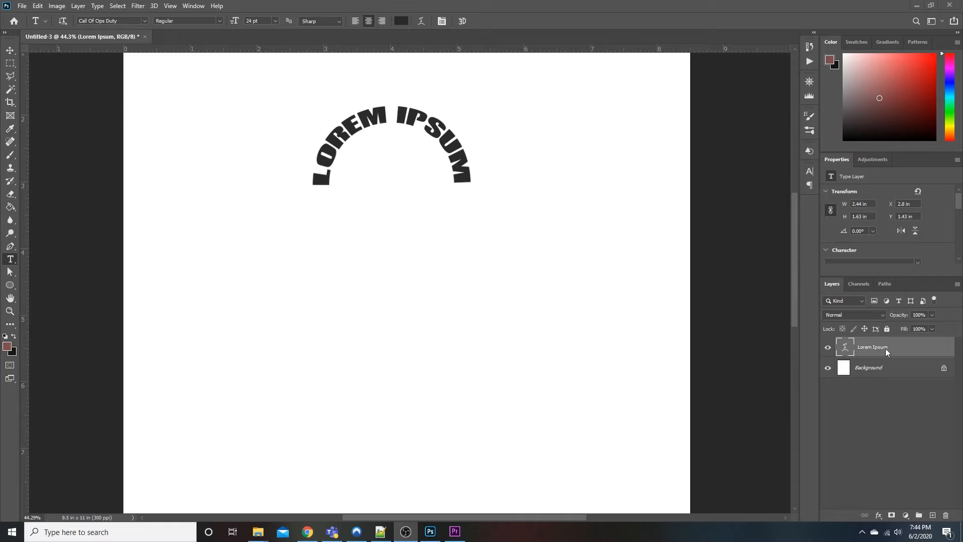
key("alt+Tab")
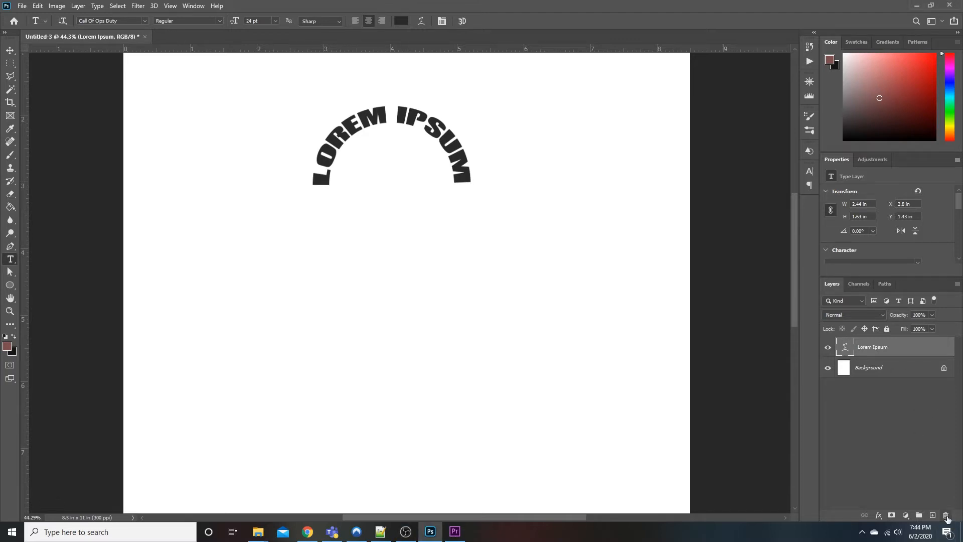
left_click(946, 517)
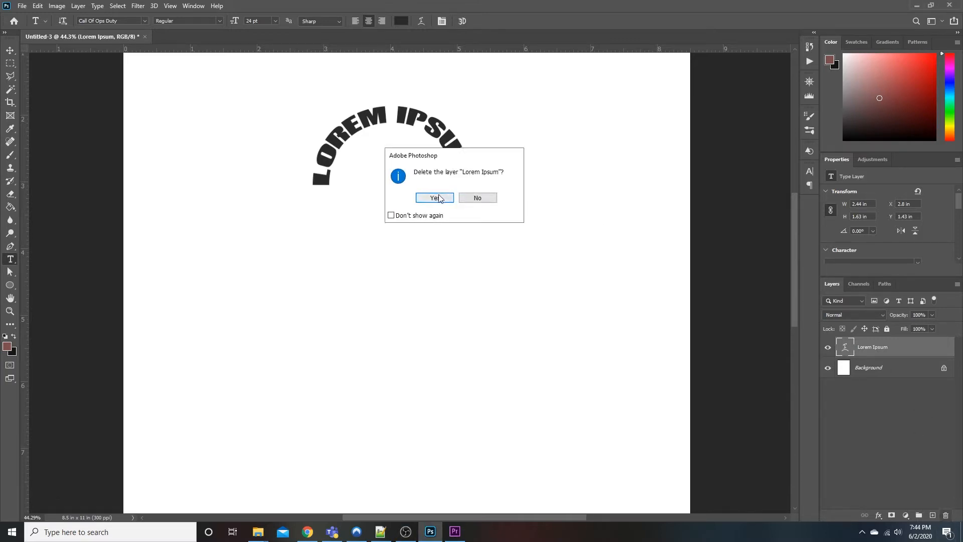
left_click(439, 198)
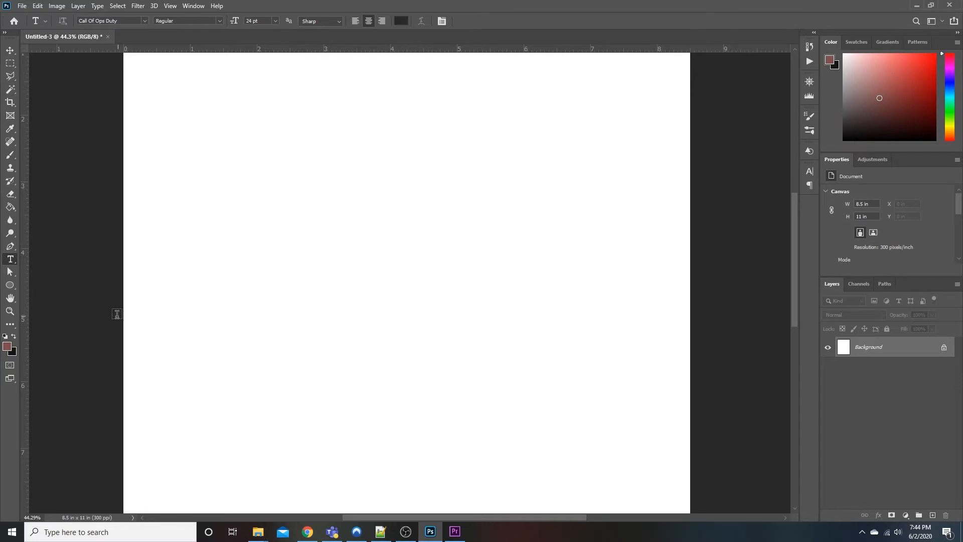
Step: With the Pen tool in Shape mode, draw a wavy edge about 2317 px wide across the upper page, a crest followed by a dip
key("p")
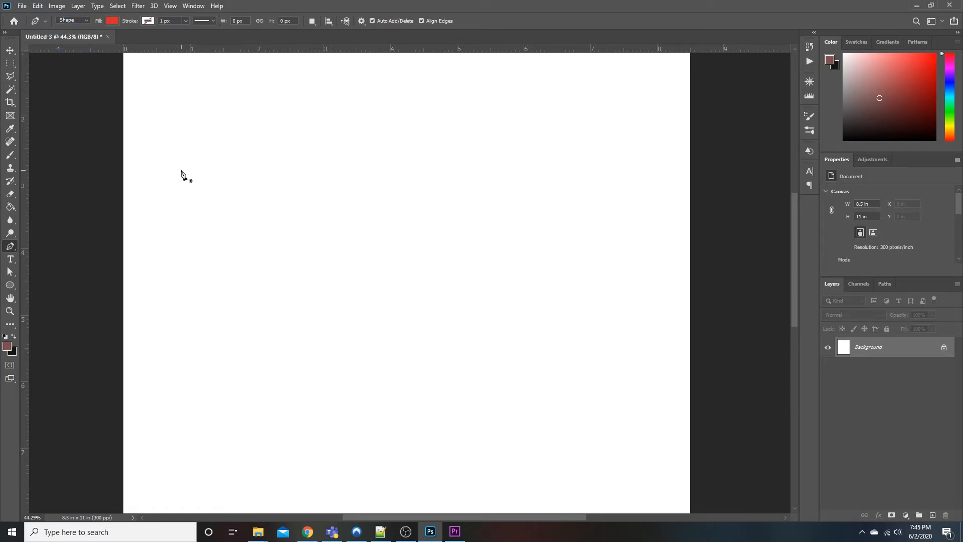
scroll(401, 230, "up", 5)
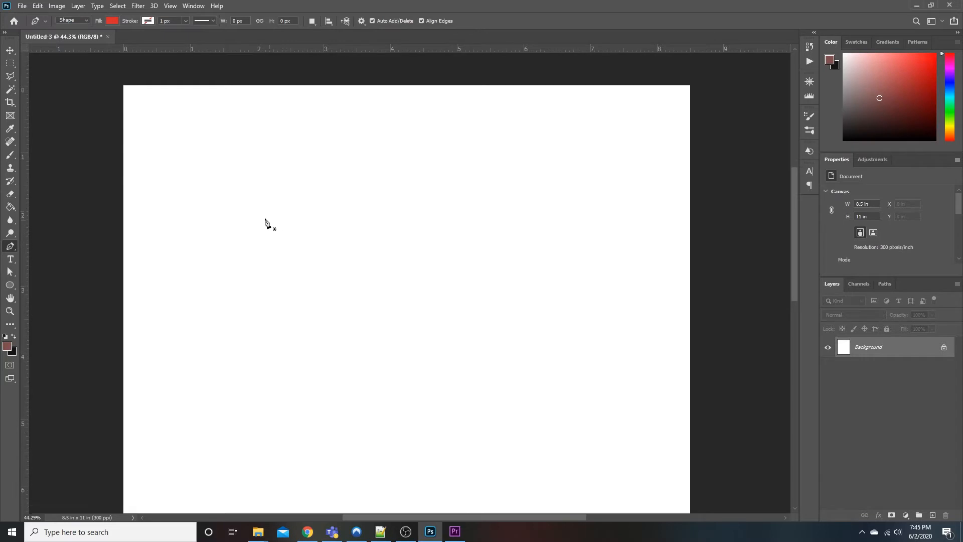
scroll(267, 222, "down", 1)
scroll(193, 215, "up", 1)
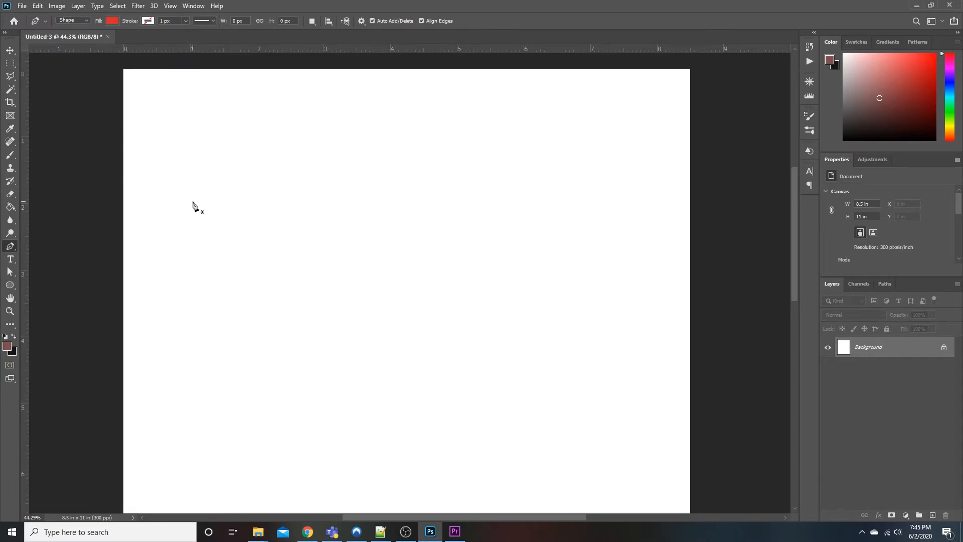
left_click(146, 232)
left_click_drag(269, 177, 331, 202)
left_click_drag(510, 265, 609, 253)
left_click(660, 234)
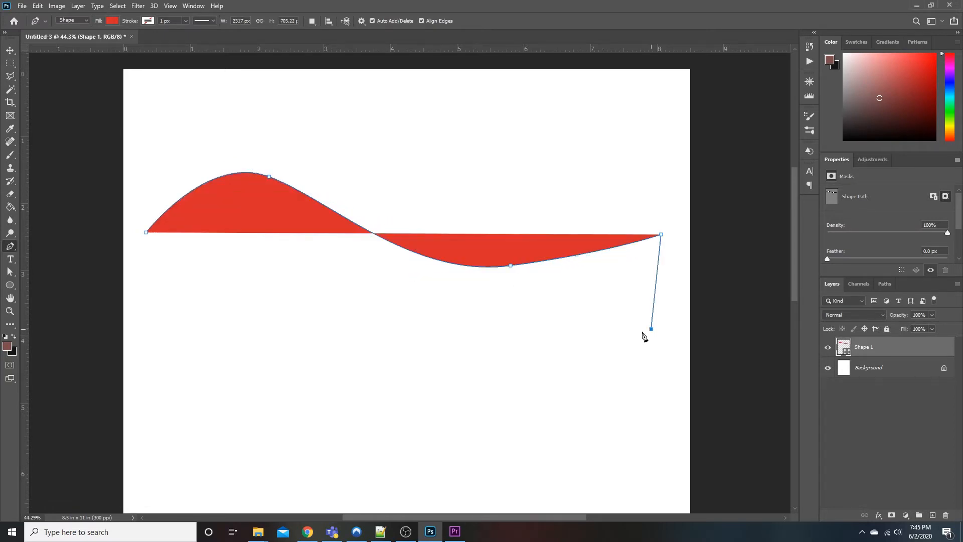
Step: Close the shape with straight sides and a straight bottom, and move its lower-right corner point outward to level the bottom edge
left_click(651, 329)
left_click(144, 340)
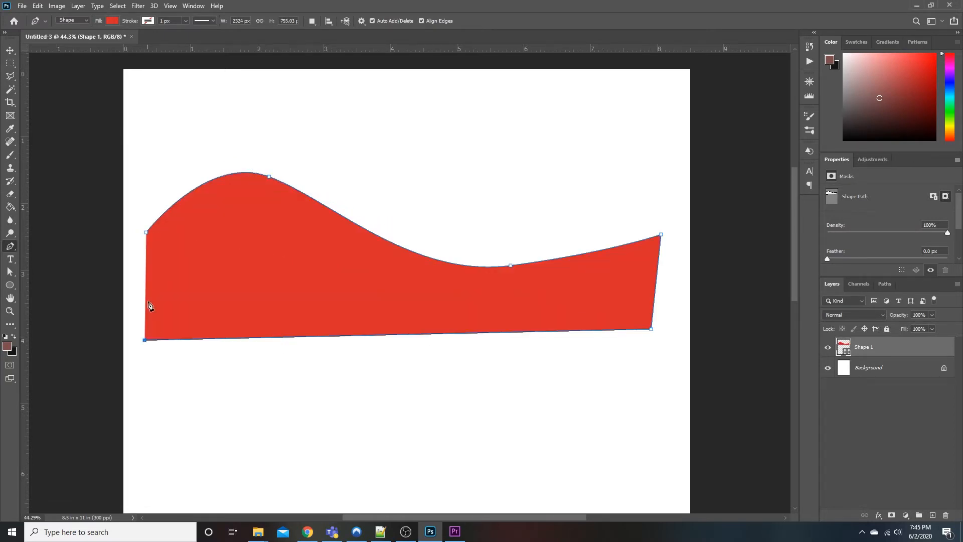
left_click(146, 233)
left_click(10, 271)
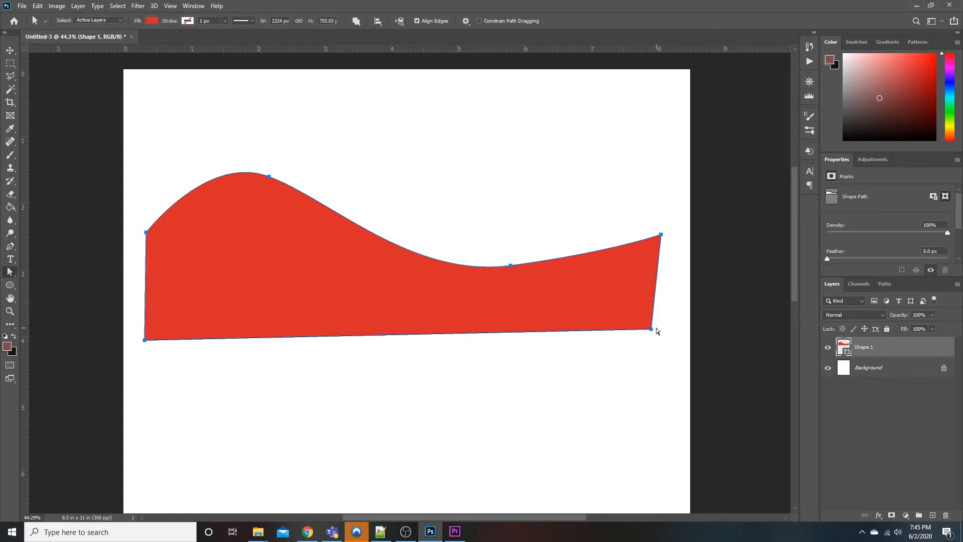
left_click_drag(650, 330, 662, 342)
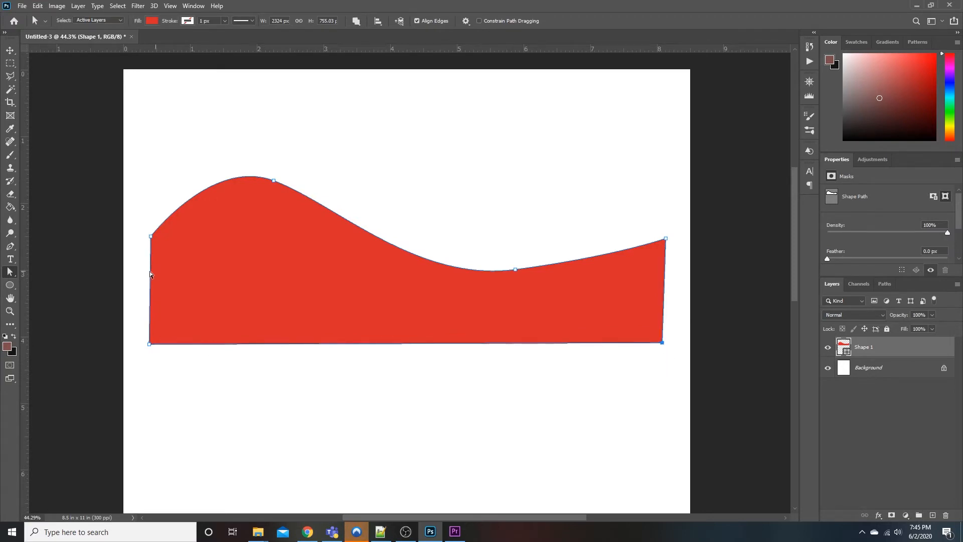
Step: Try placing area text inside the red shape and cancel it
left_click(13, 261)
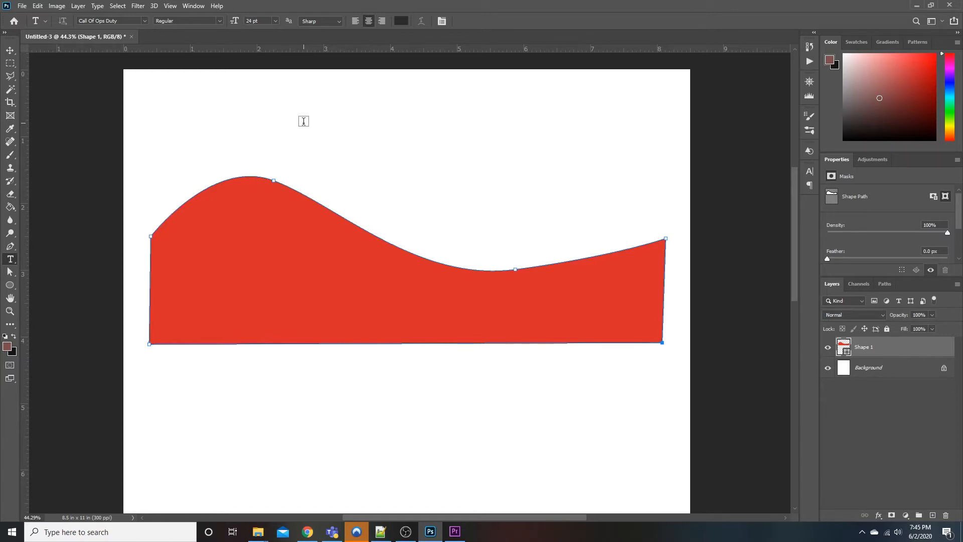
left_click(248, 254)
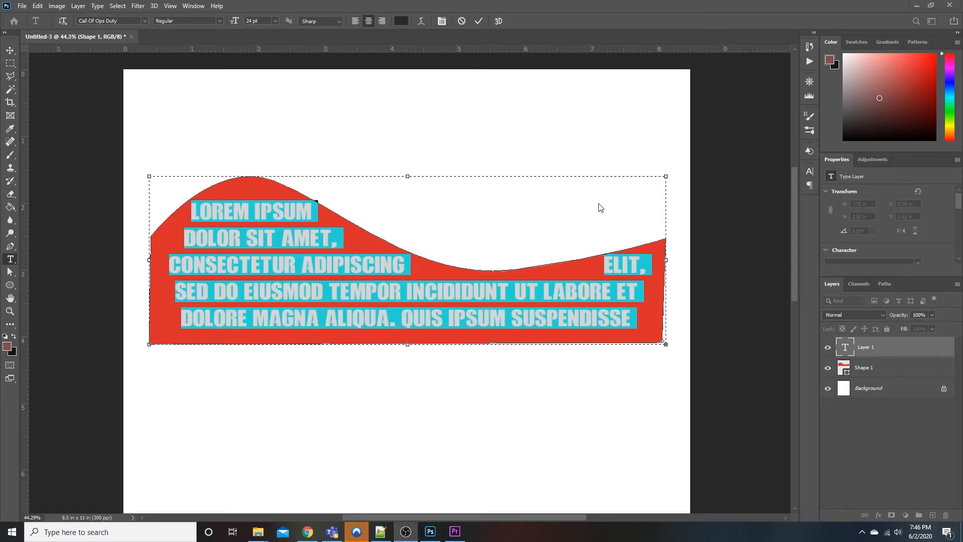
left_click(462, 22)
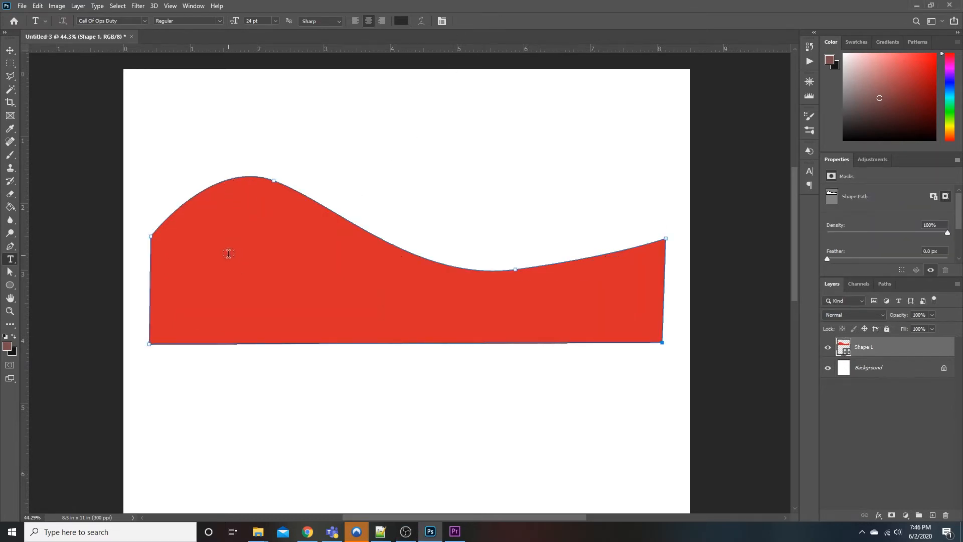
Step: Add the text "Laythrom Media Ltd" along the red shape's wavy upper edge and commit it
left_click(227, 179)
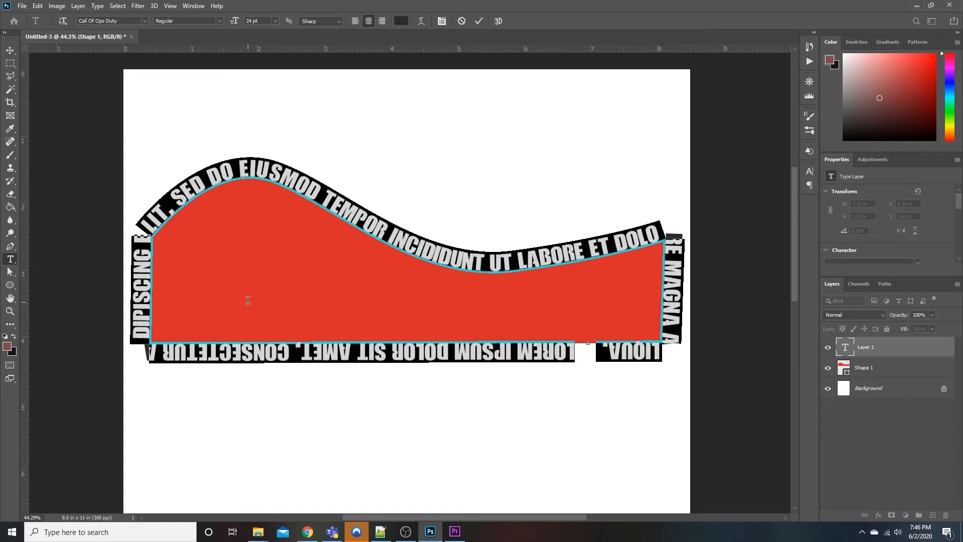
type("LAYTHROM MED")
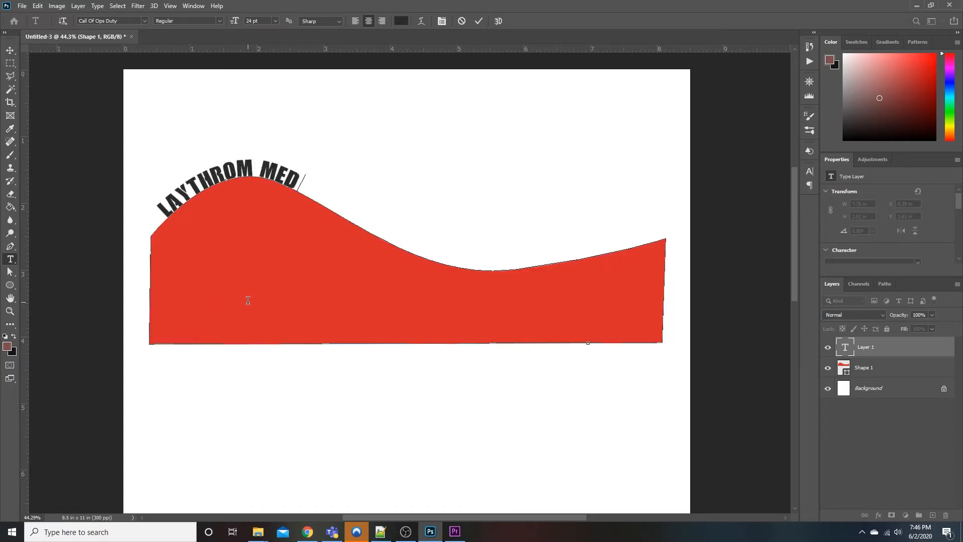
type("IA LTD")
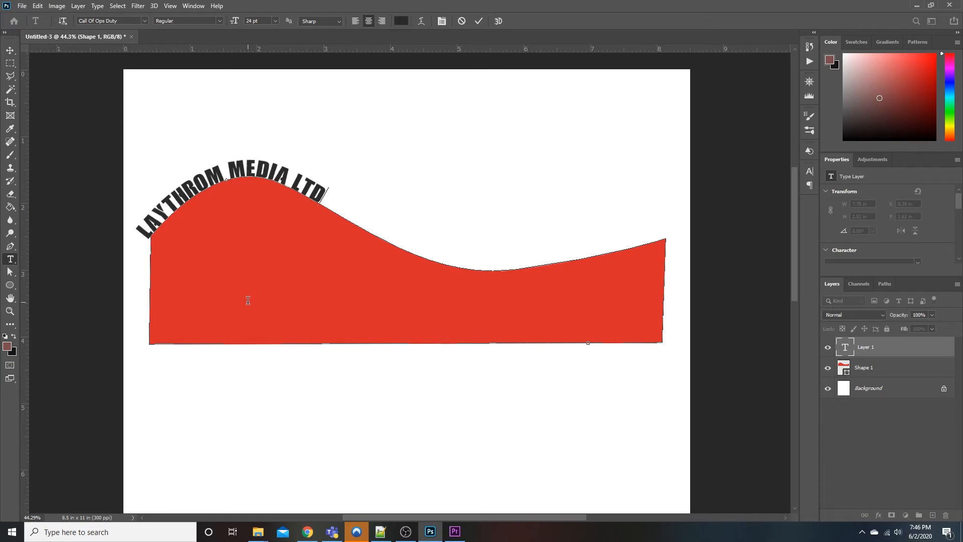
left_click(479, 23)
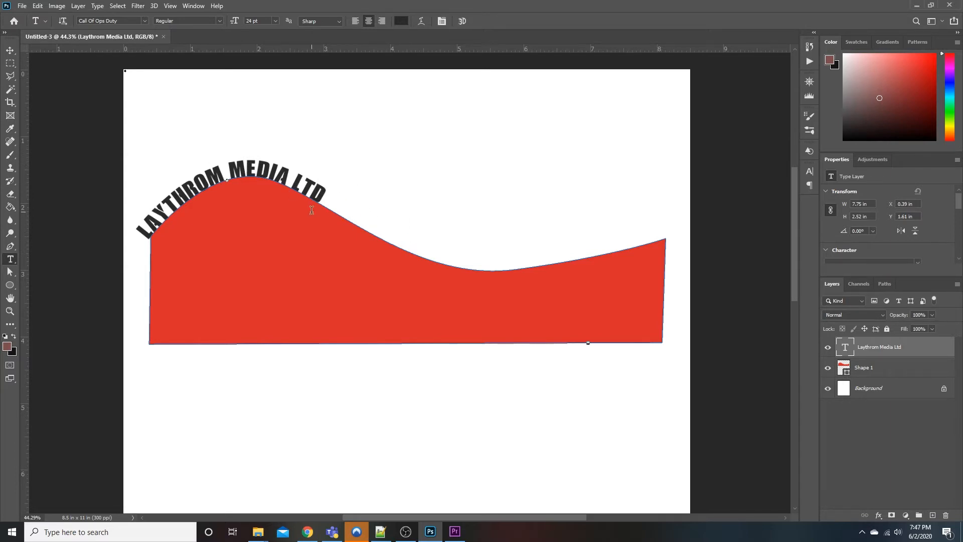
Step: Slide the text along the wavy edge with the Path Selection Tool, testing positions down the slope and placing it over the crest
left_click(9, 275)
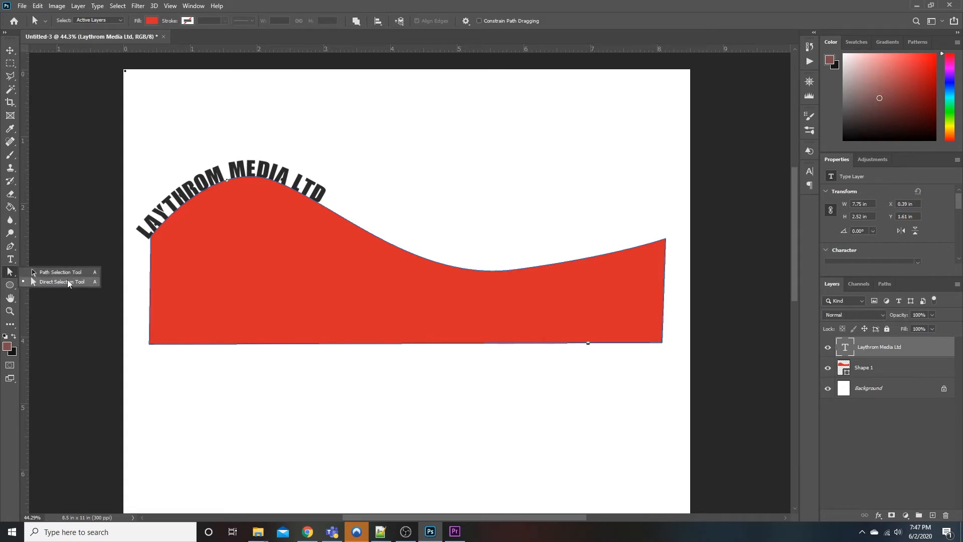
left_click(47, 271)
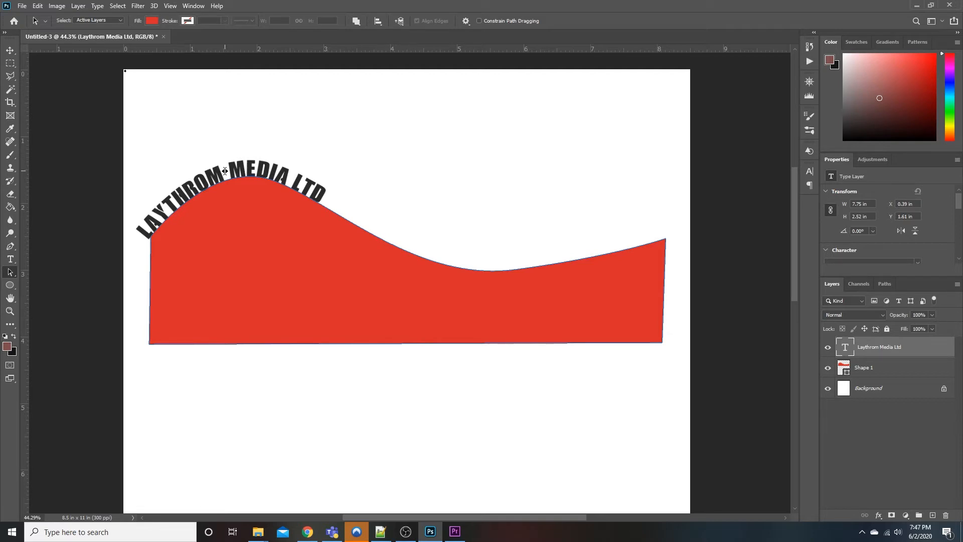
left_click_drag(225, 171, 417, 163)
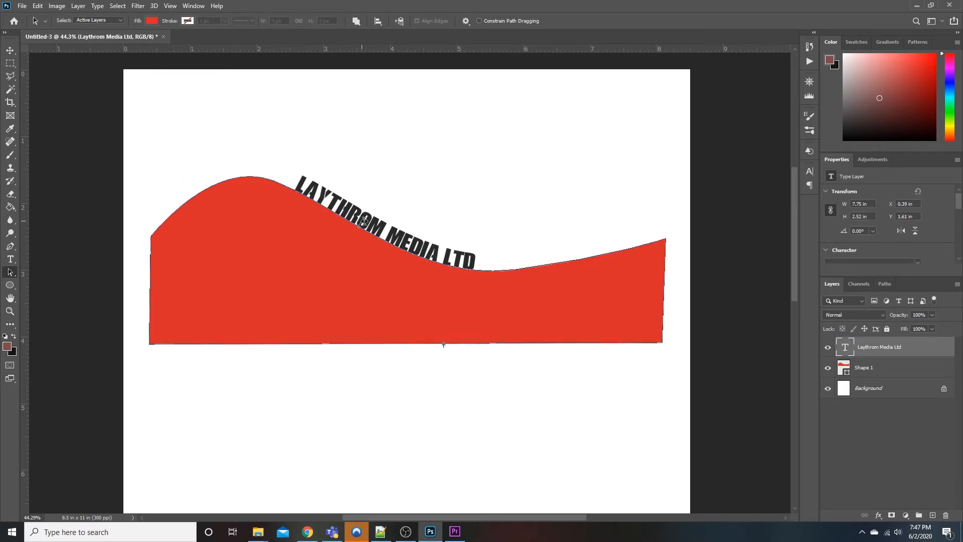
left_click_drag(361, 219, 533, 226)
left_click_drag(348, 204, 271, 158)
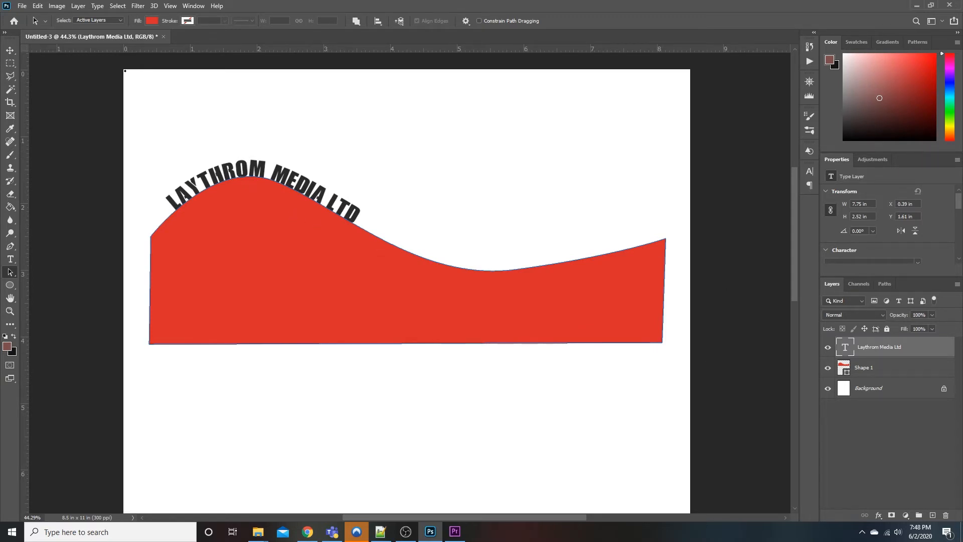
Step: Select the text and Shape 1 layers together and move both about half an inch up the canvas
left_click(406, 531)
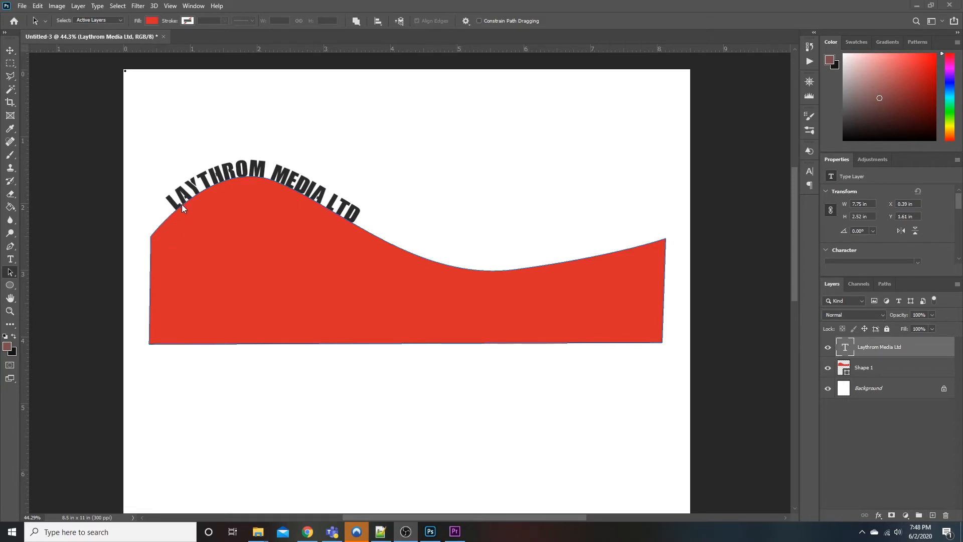
scroll(229, 193, "down", 1)
scroll(226, 190, "down", 1)
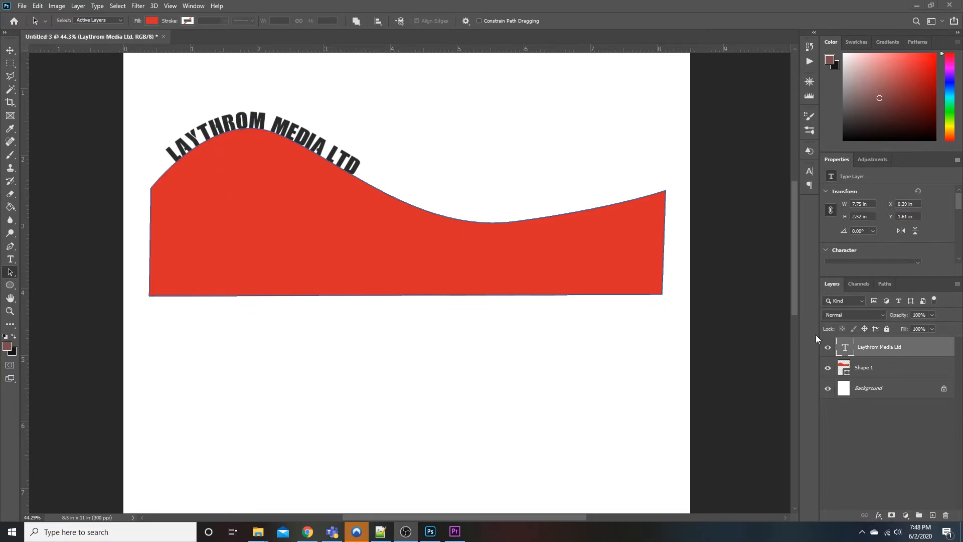
left_click(883, 367)
left_click(881, 347, "shift")
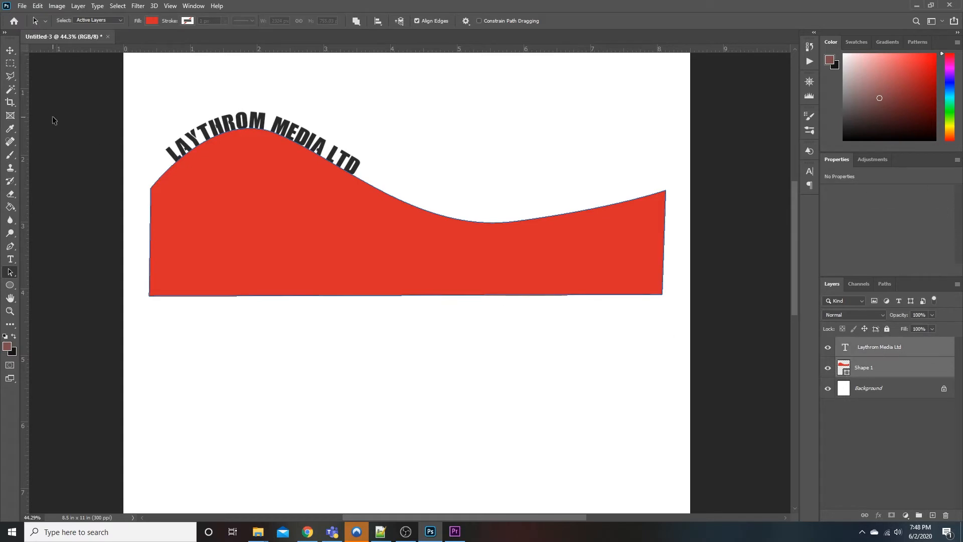
left_click(10, 51)
left_click_drag(408, 255, 405, 216)
Step: Hide the Shape 1 layer and display the text layer's own path with the Path Selection Tool
left_click(901, 353)
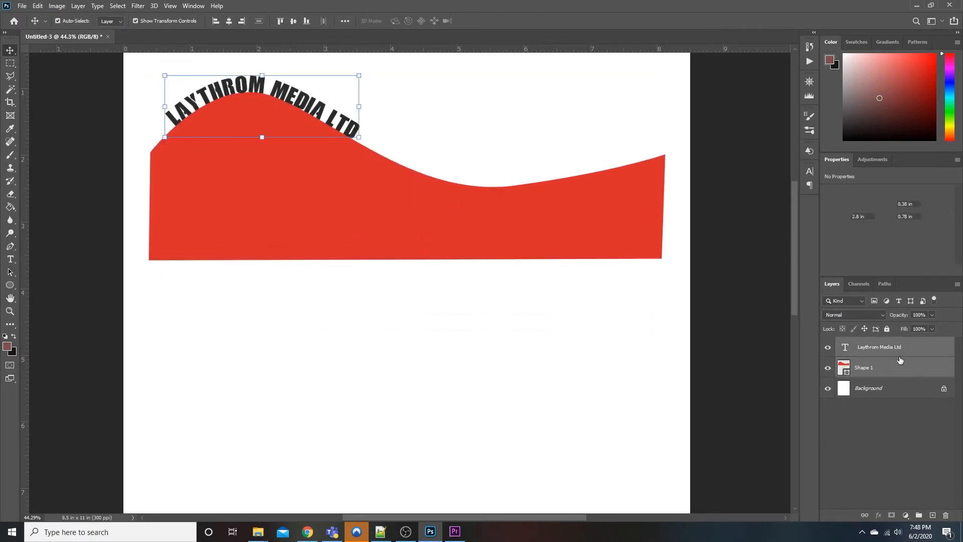
left_click(884, 371)
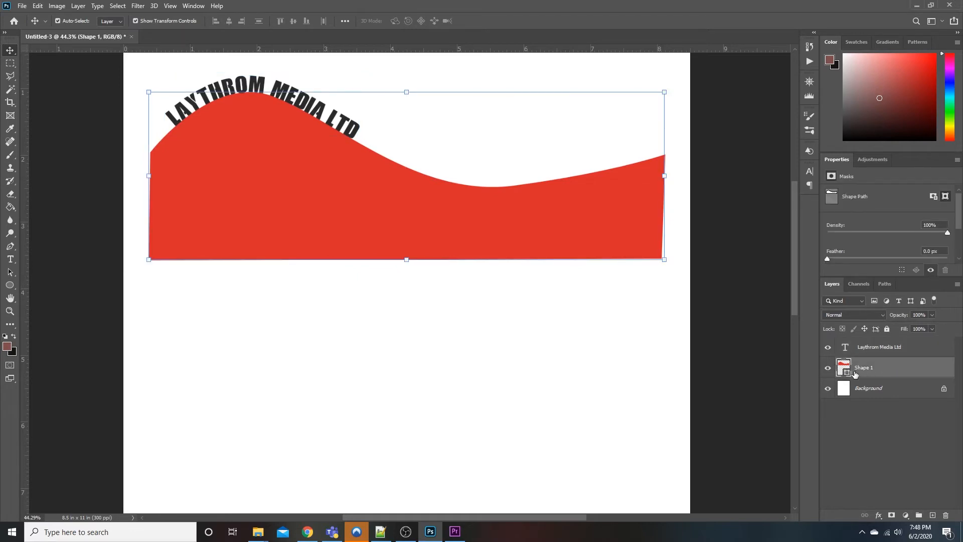
left_click(828, 369)
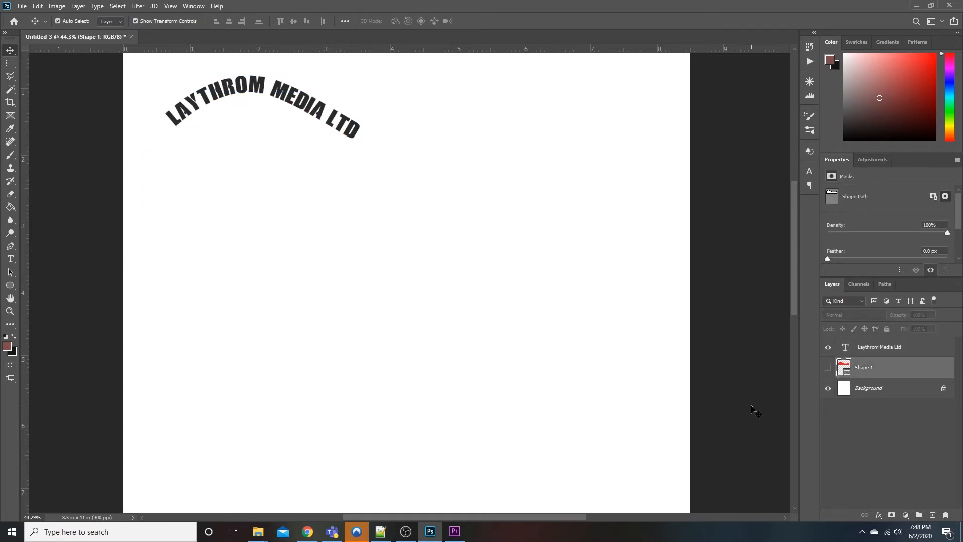
left_click(894, 351)
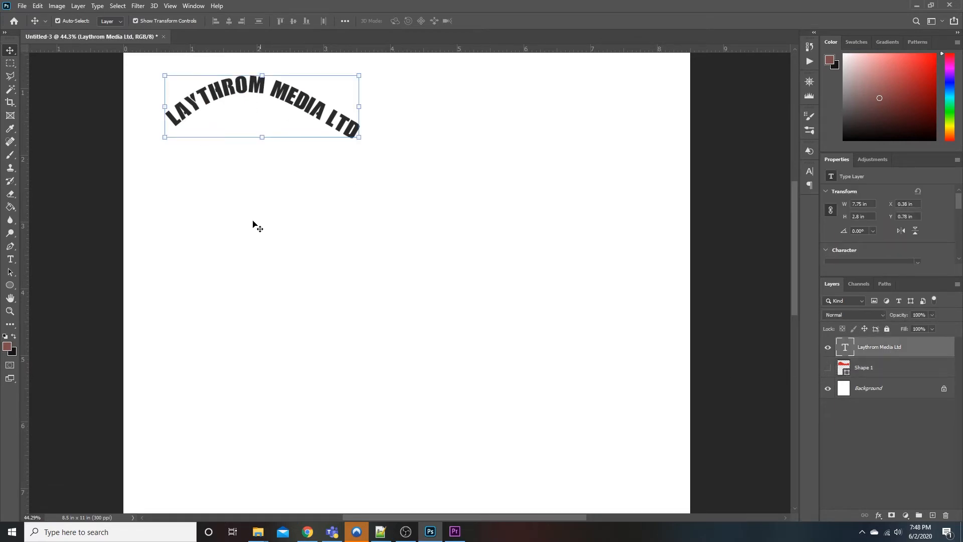
left_click(11, 272)
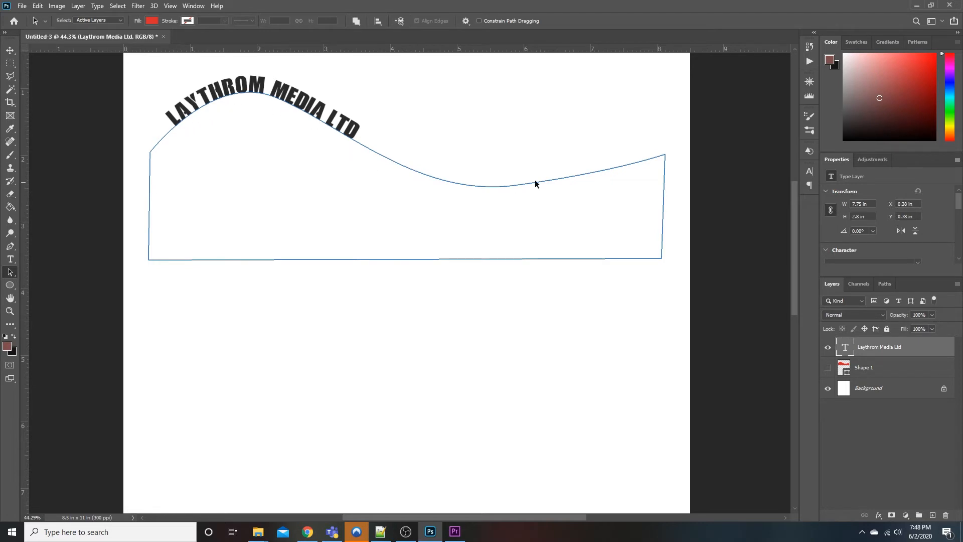
Step: Show the Shape 1 layer again, toggle the text layer off and on, and reselect the text layer
left_click(836, 370)
left_click(827, 368)
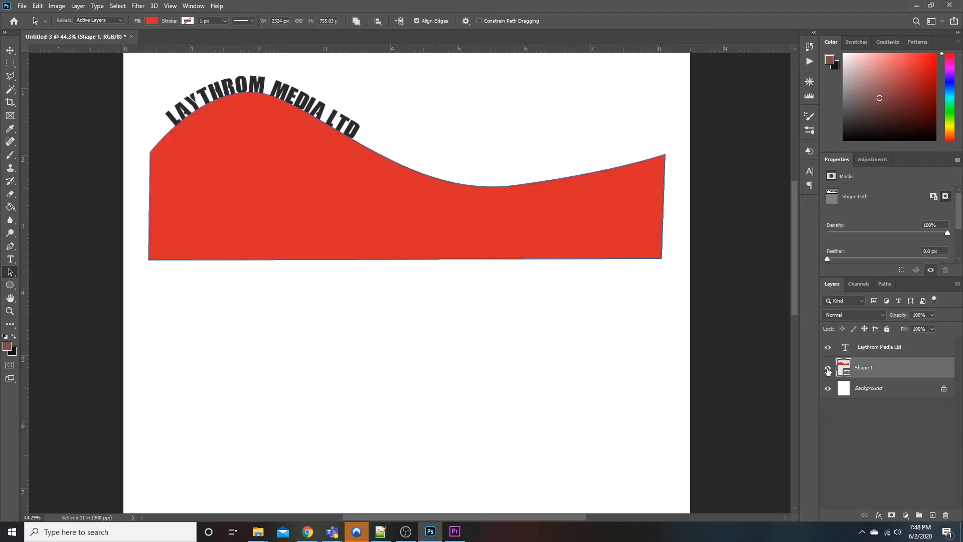
left_click(827, 347)
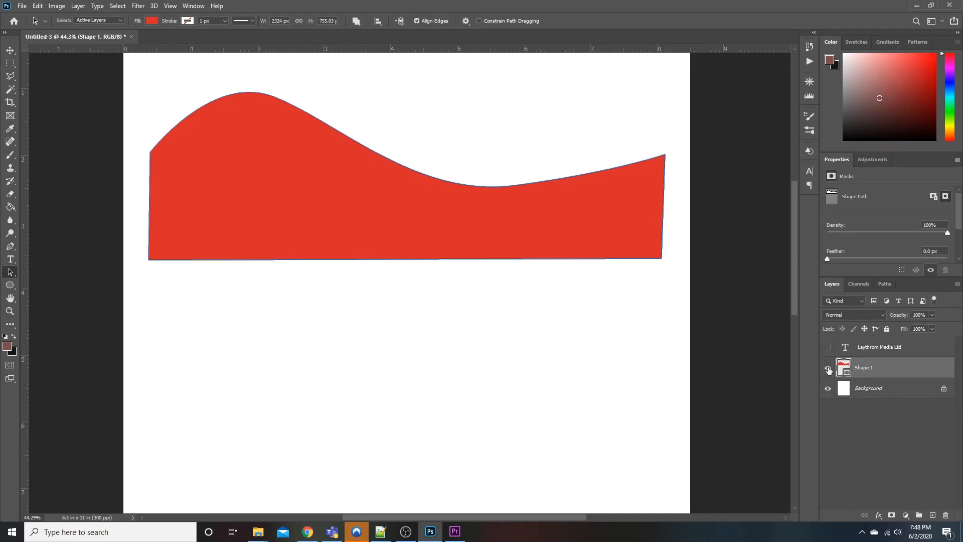
left_click(828, 347)
left_click(877, 352)
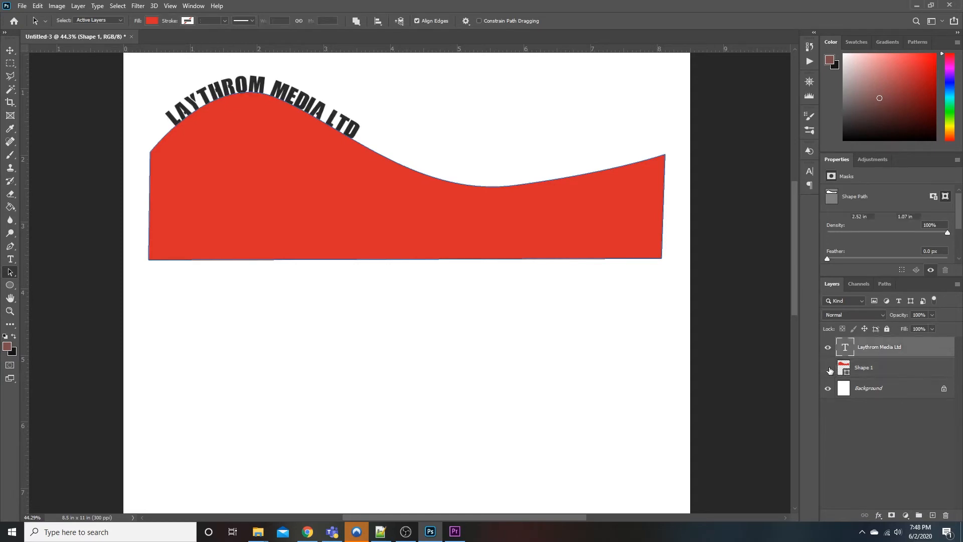
Step: Toggle Shape 1's visibility and switch between the two layers to compare the text's path with the shape, leaving the shape visible
left_click(828, 369)
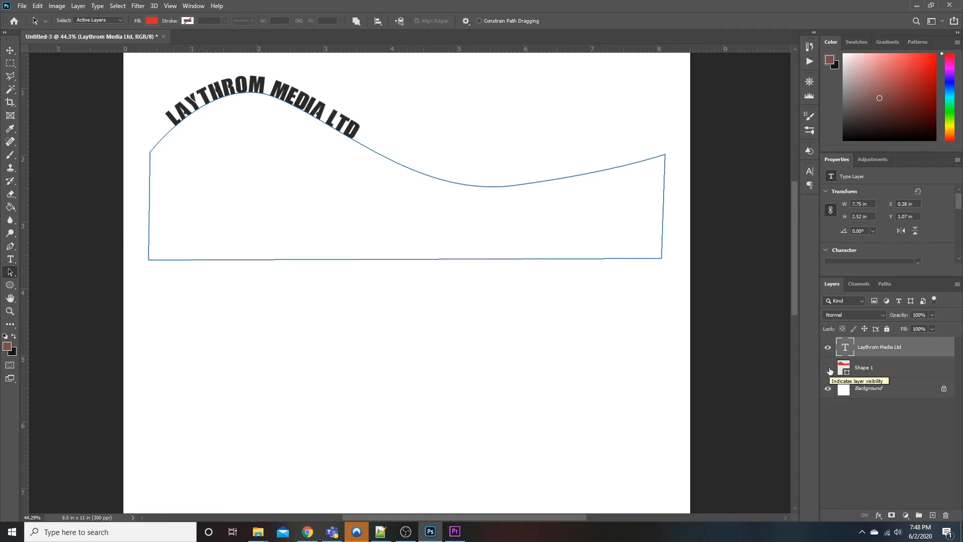
left_click(827, 369)
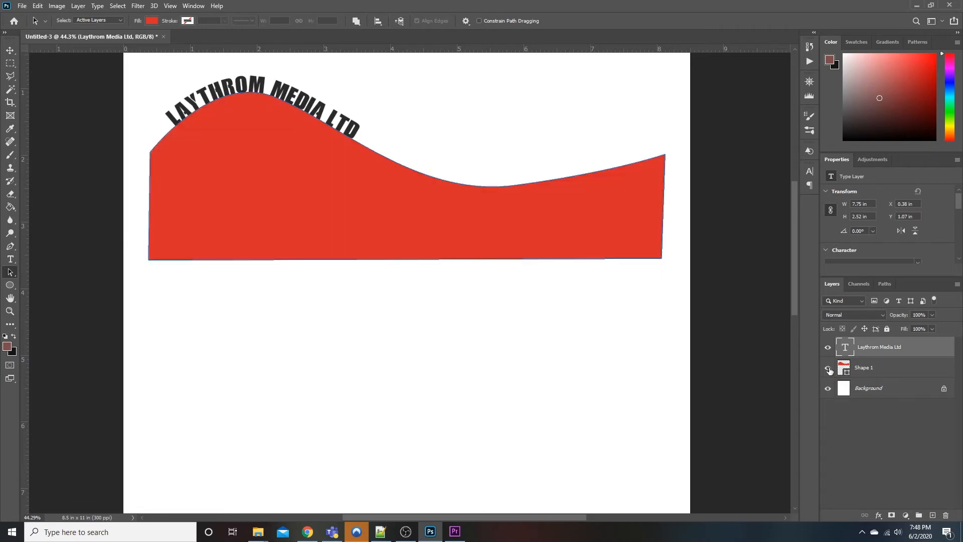
left_click(828, 370)
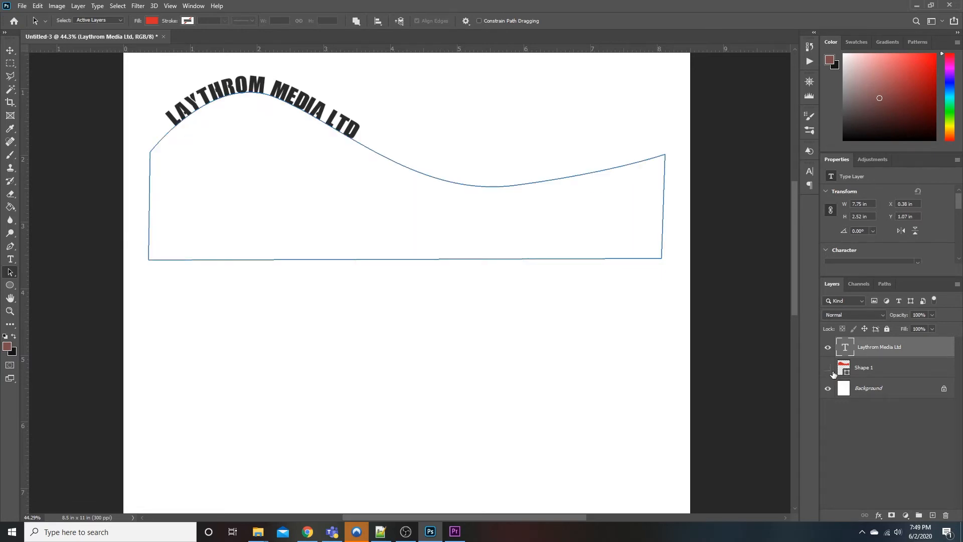
left_click(860, 372)
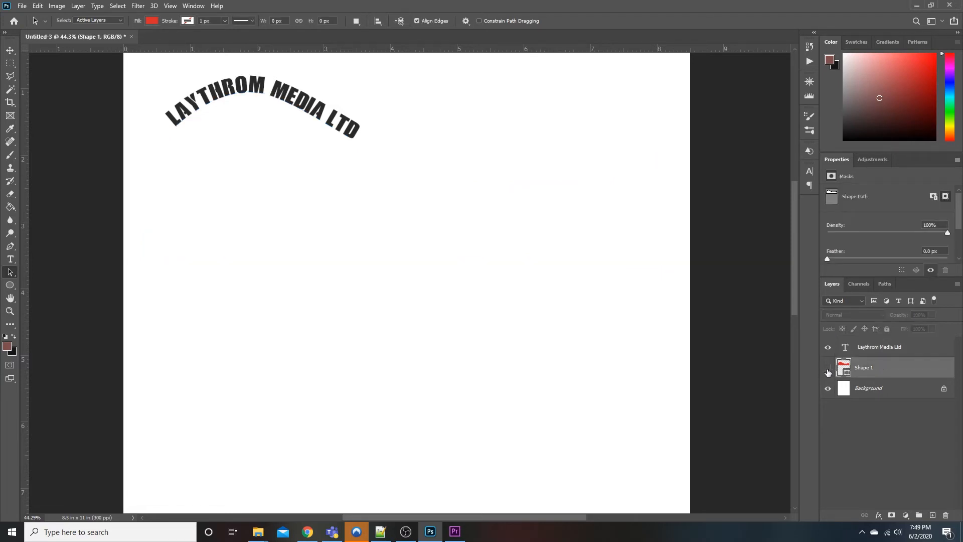
left_click(868, 352)
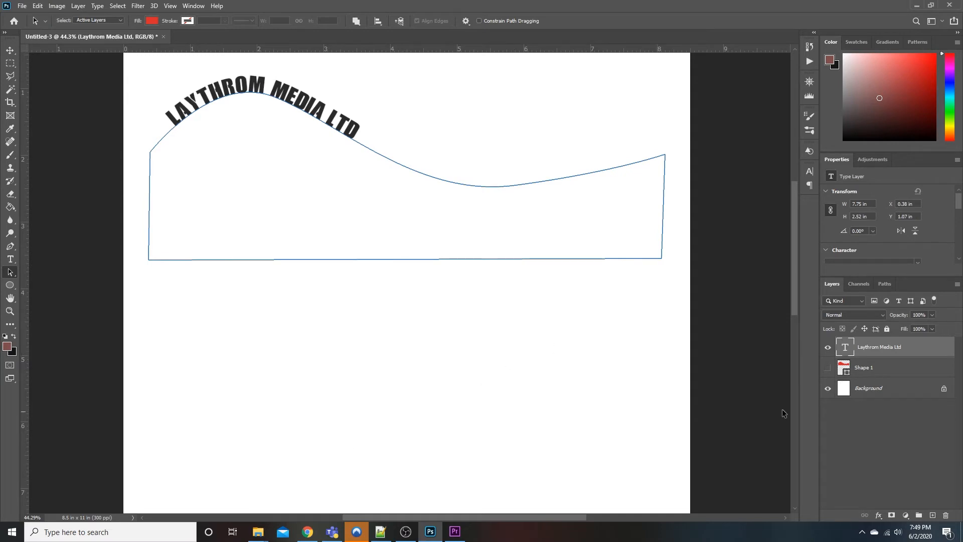
left_click(824, 368)
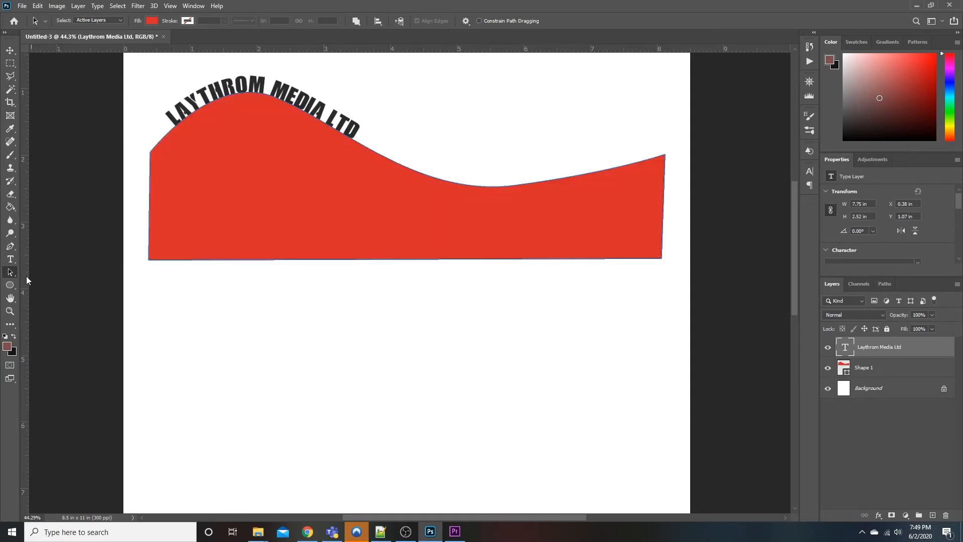
Step: Move the anchor point near the red shape's crest about 0.7 in to the right with the Direct Selection Tool
right_click(11, 272)
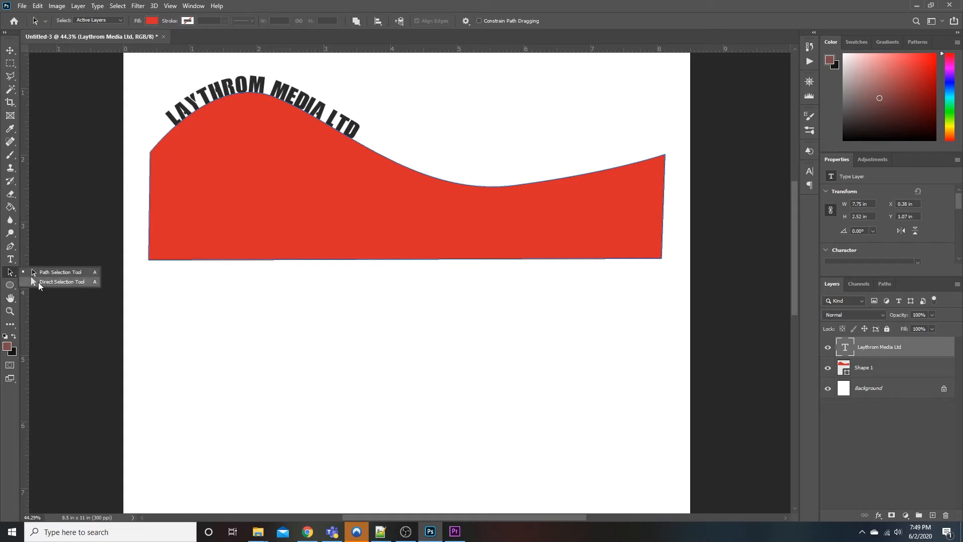
left_click(50, 282)
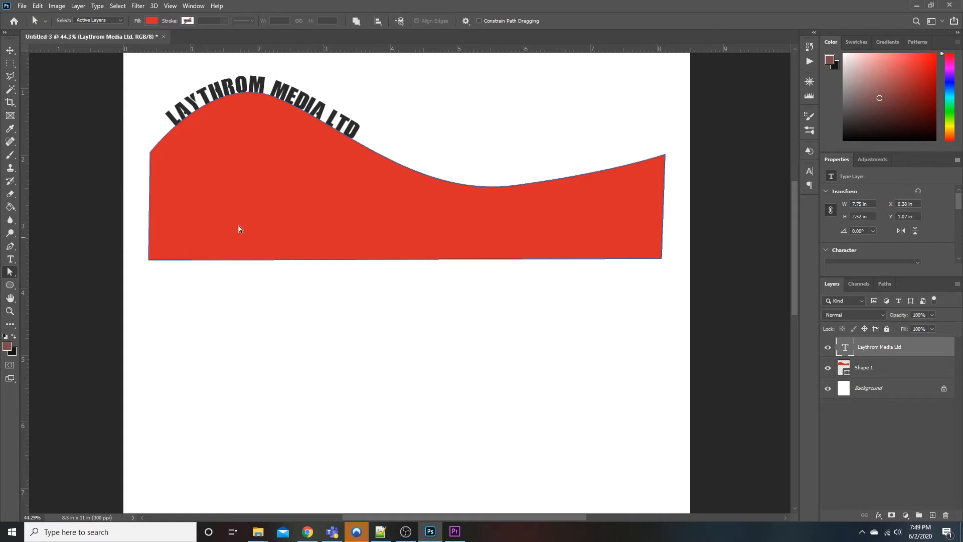
left_click(281, 196)
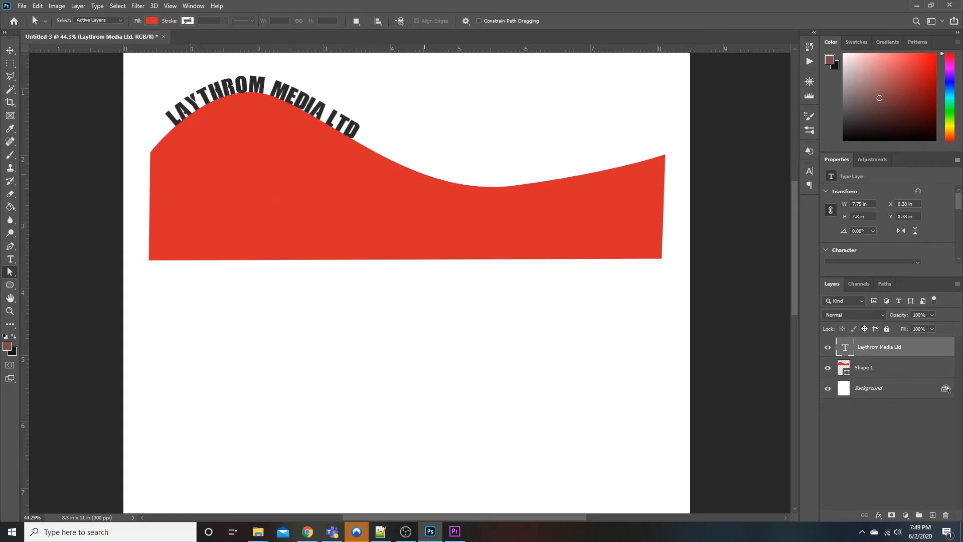
left_click(346, 224)
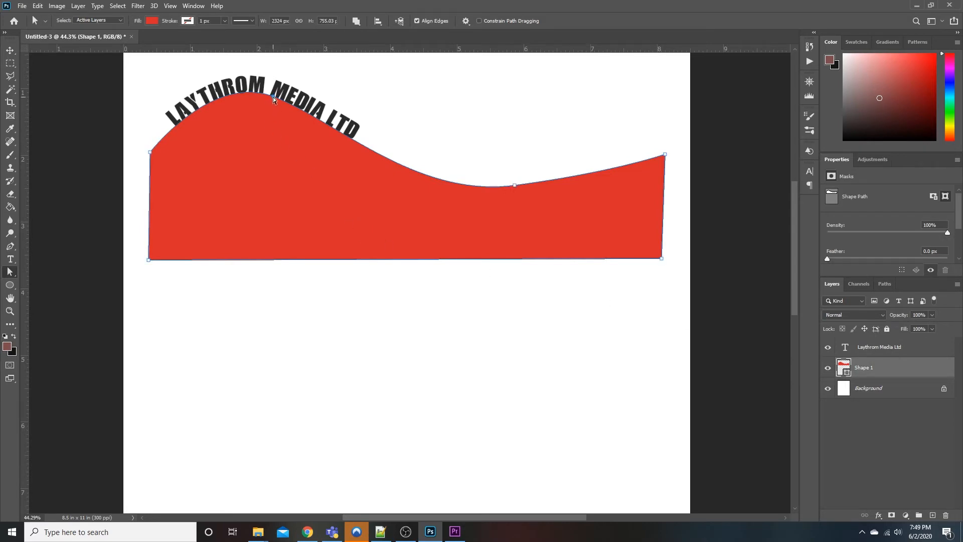
left_click_drag(273, 97, 318, 98)
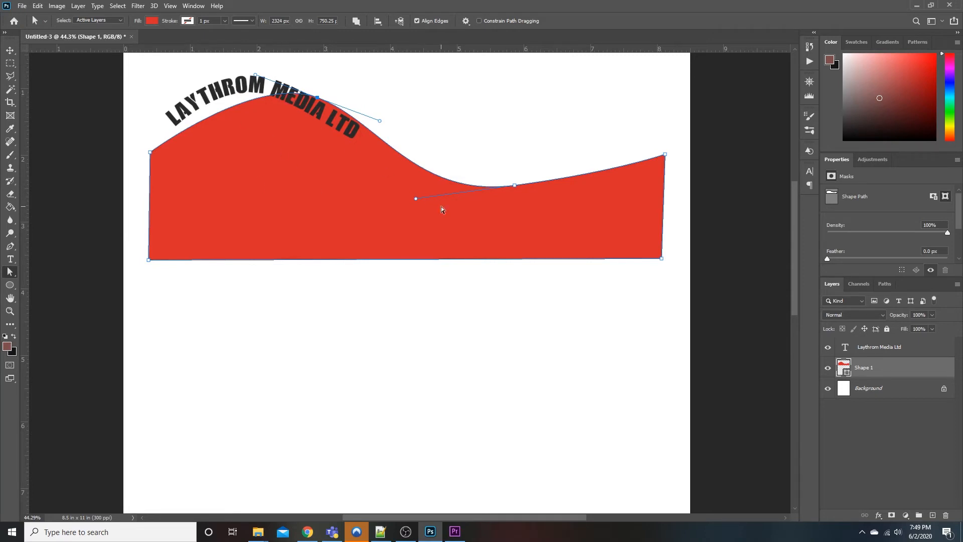
Step: Hide Shape 1 and move the crest anchor point of the text's path to the right to follow the reshaped curve
left_click(827, 368)
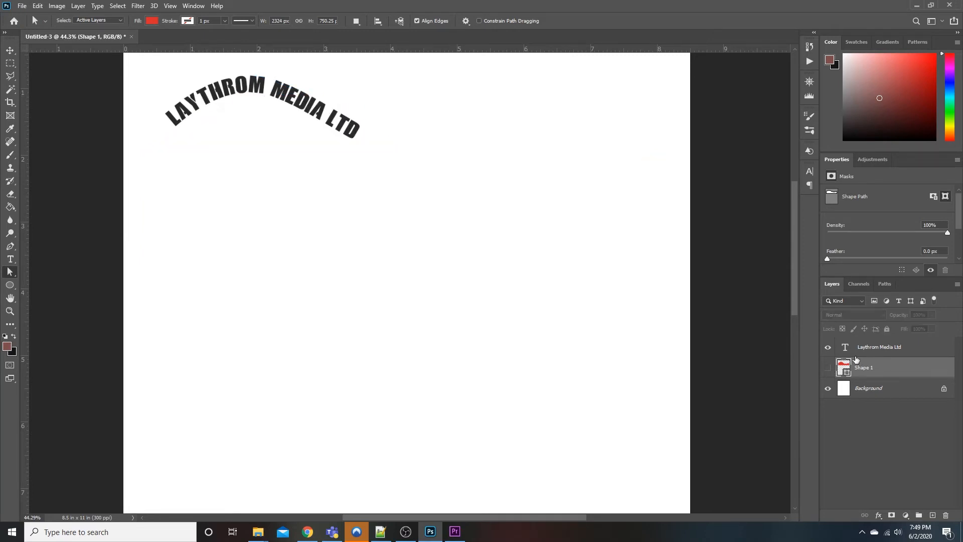
left_click(313, 117)
left_click(327, 125)
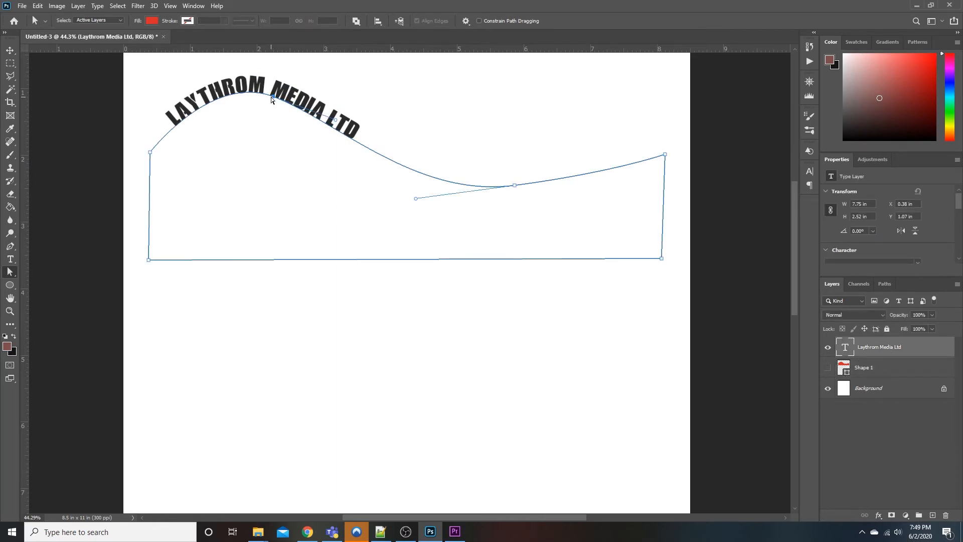
left_click_drag(271, 96, 326, 94)
Step: Show Shape 1 again, fine-tune the text path's crest anchor to match the red curve, and deselect the layers
left_click(830, 370)
key("ctrl+z")
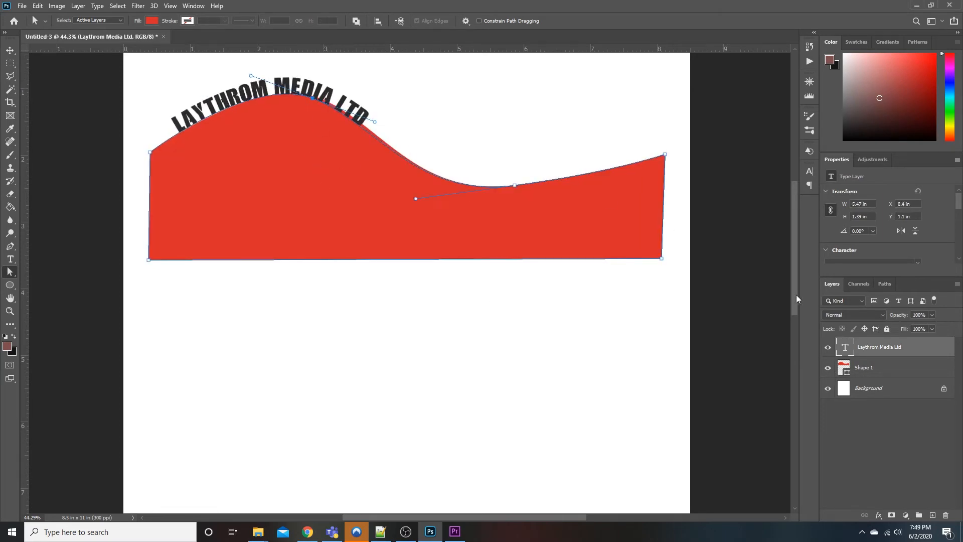
mouse_move(312, 98)
left_mouse_down()
mouse_move(329, 95)
mouse_move(317, 99)
left_mouse_up()
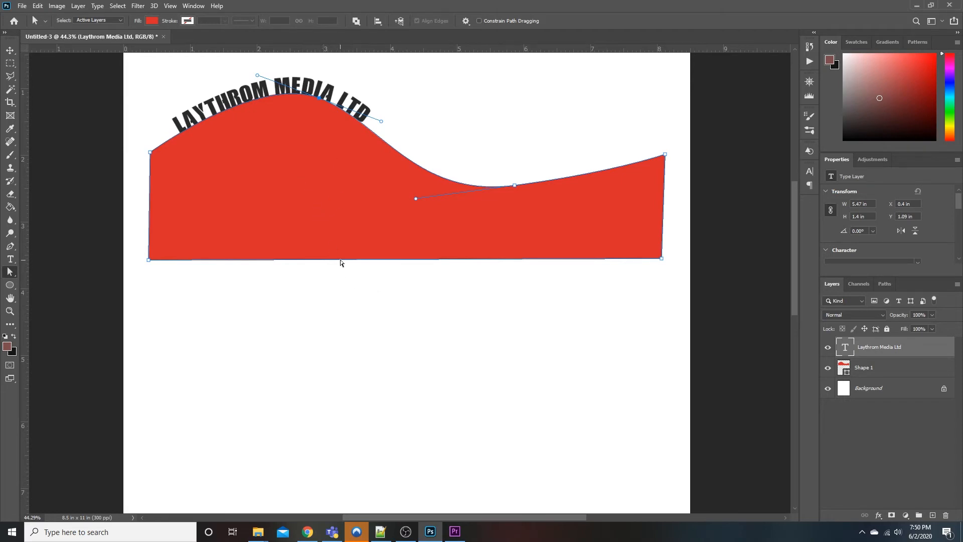
left_click(882, 431)
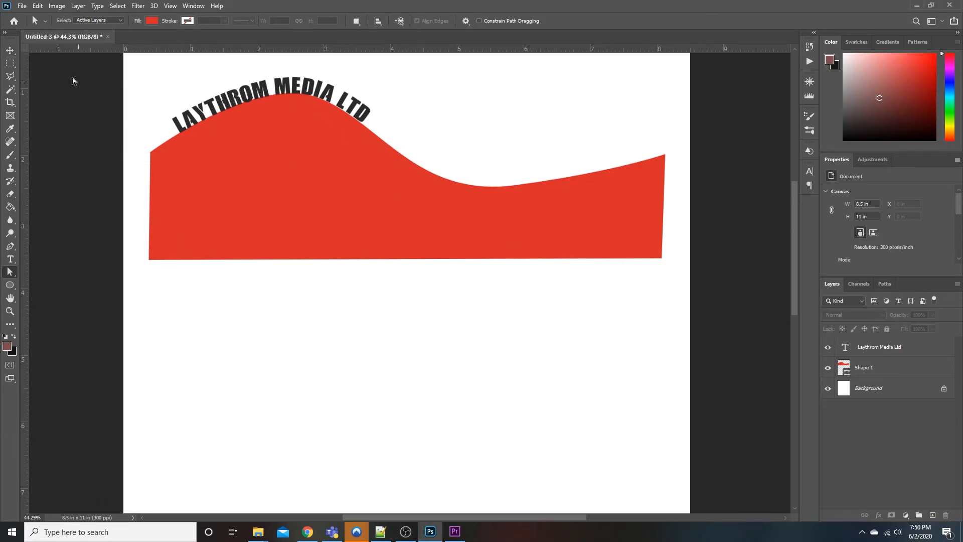
Step: Nudge the text layer about 22 px up and 5 px left to leave a gap above the red shape, and deselect it
key("v")
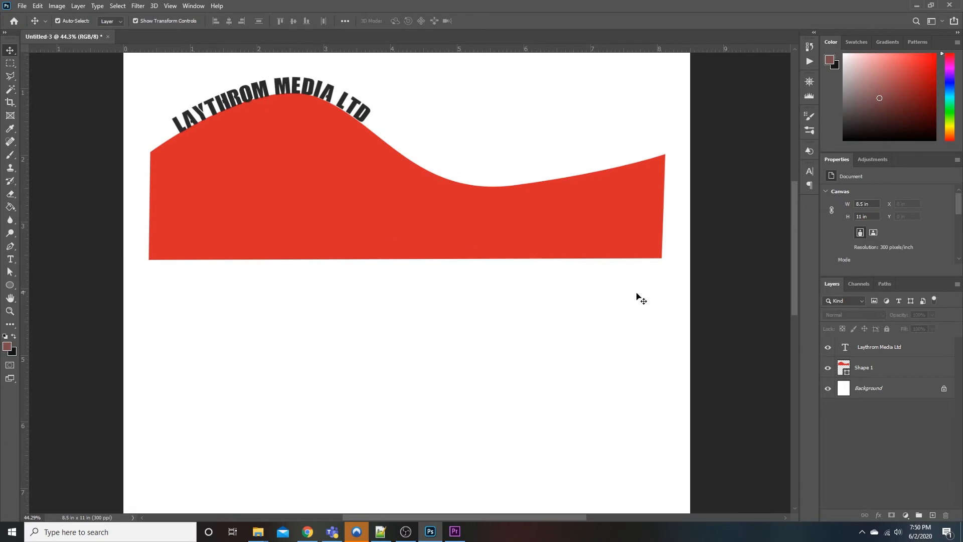
left_click(894, 355)
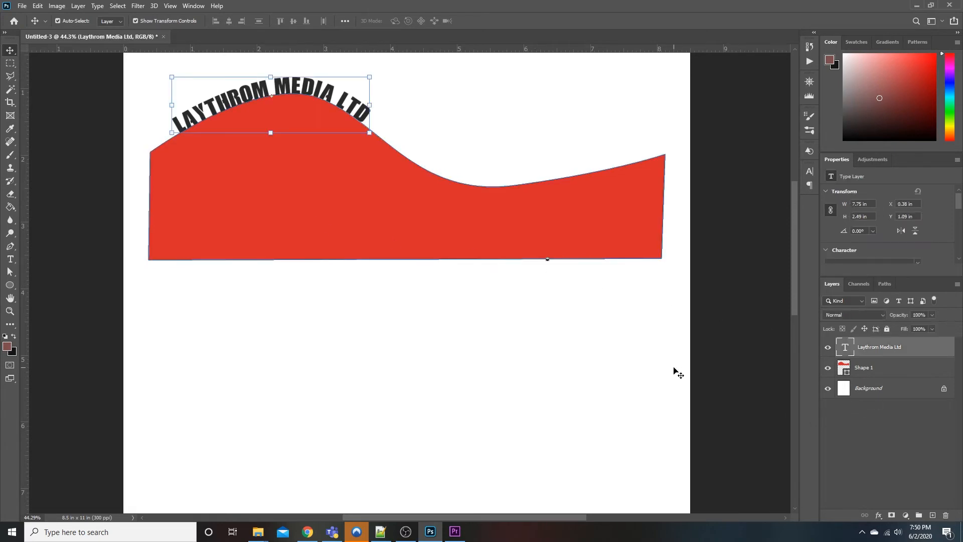
key("Up")
key("Up")
key("Up")
key("Up")
key("Up")
key("Up")
key("Up")
key("Up")
key("Up")
key("Up")
key("Up")
key("Up")
key("Up")
key("Up")
key("Up")
key("Up")
key("Up")
key("Up")
key("Up")
key("Up")
key("Left")
key("Left")
key("Left")
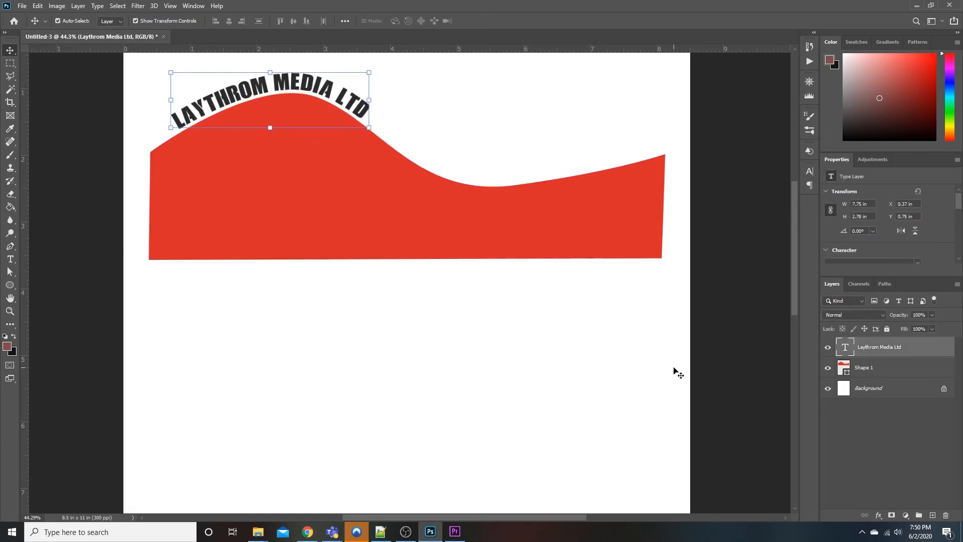
key("Up")
key("Up")
key("Left")
key("Left")
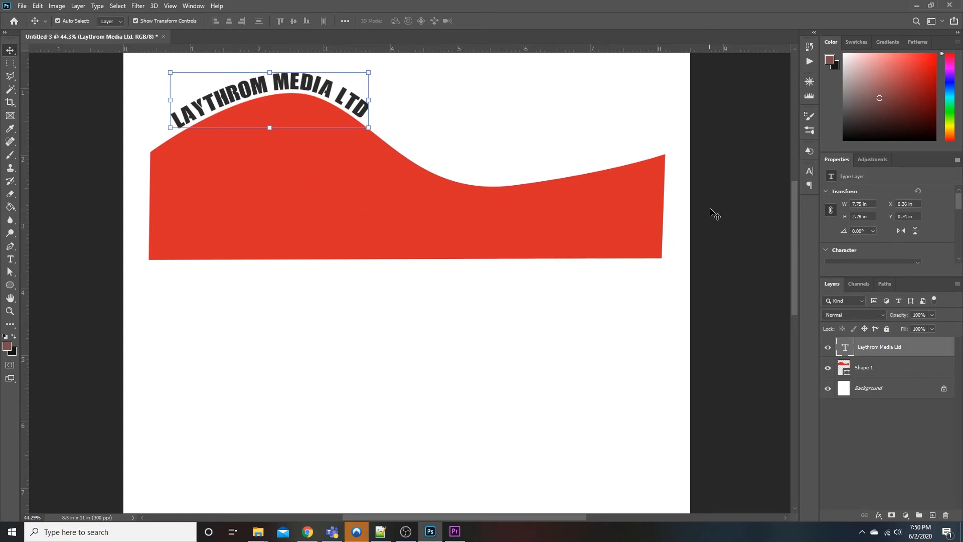
left_click(711, 208)
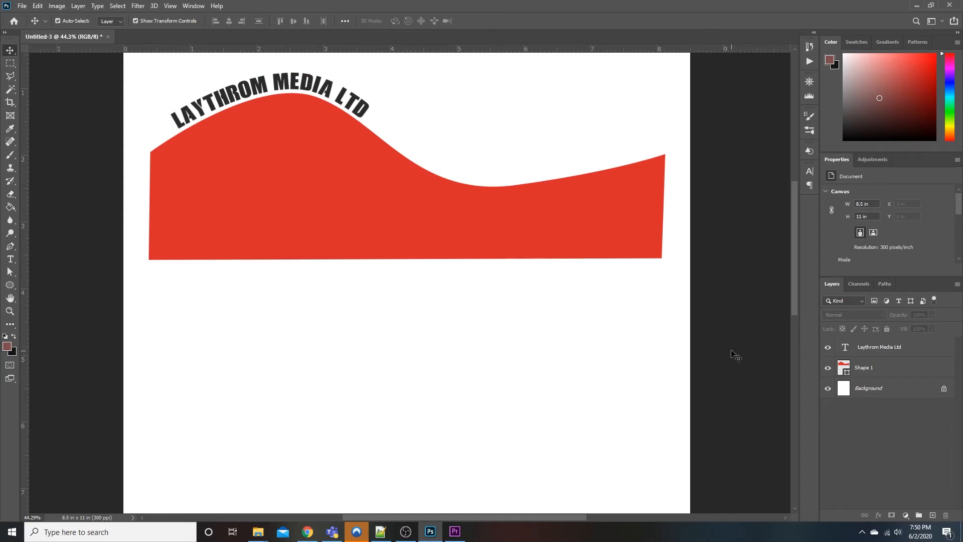
left_click(10, 260)
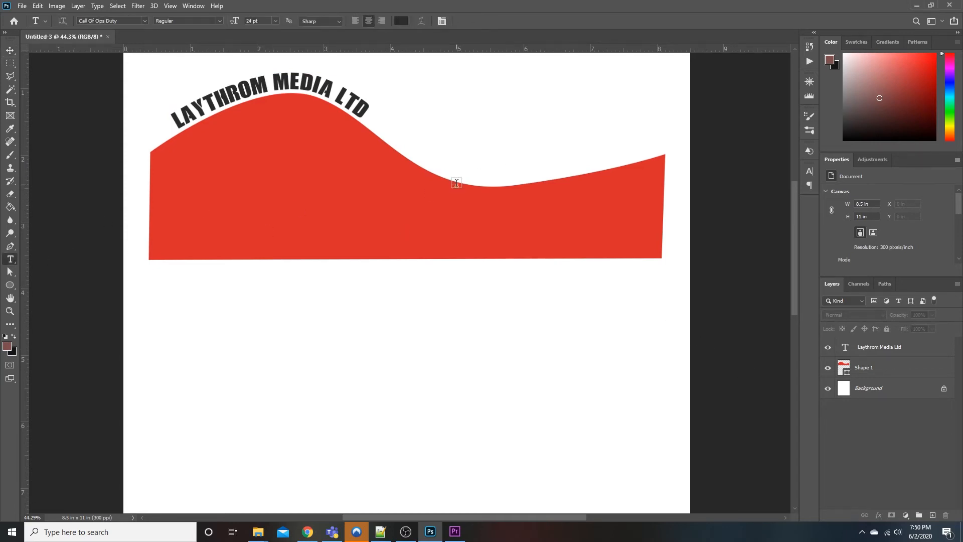
left_click(872, 373)
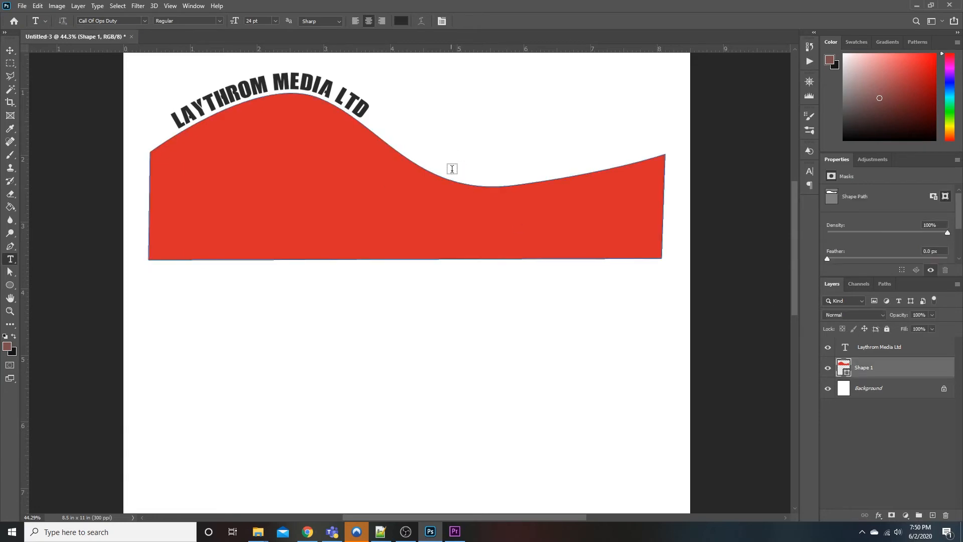
left_click(461, 184)
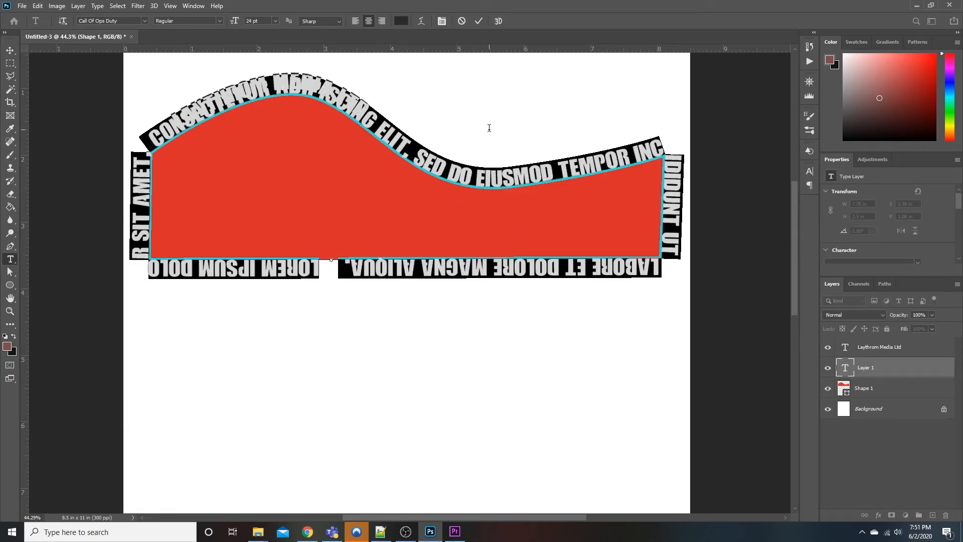
left_click(461, 22)
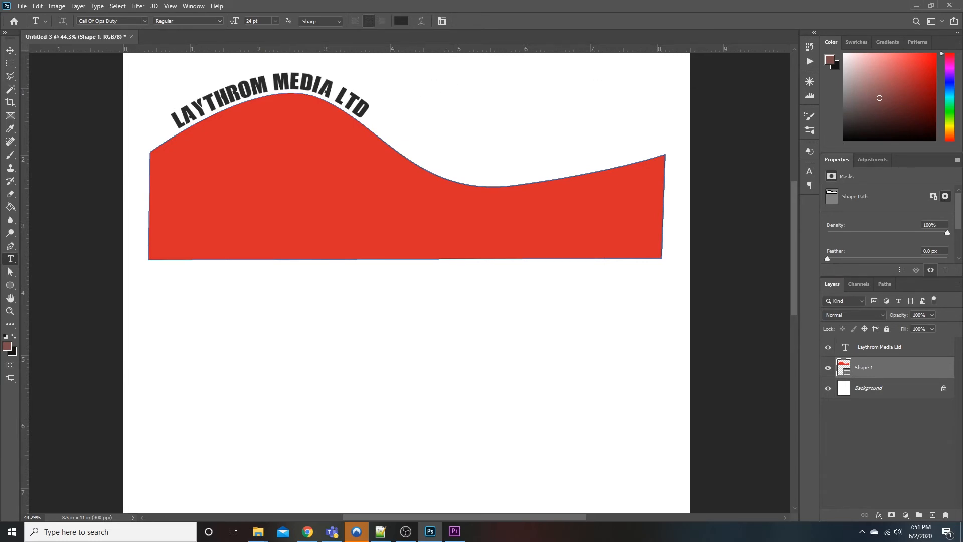
key("alt+Tab")
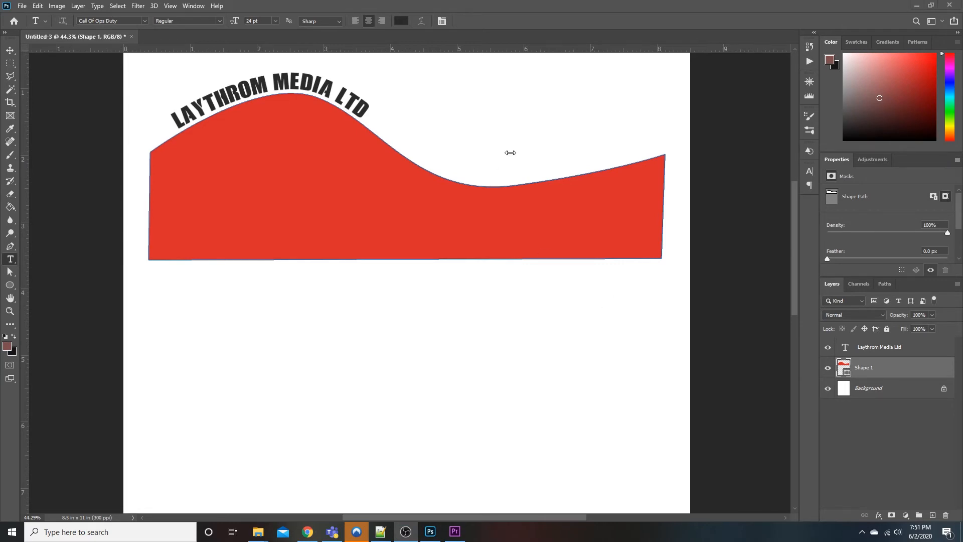
Step: Draw an open wavy path about 7.8 in wide and 0.9 in high below the red shape with the Pen tool in Path mode
scroll(344, 157, "down", 2)
scroll(293, 157, "up", 2)
scroll(362, 103, "down", 2)
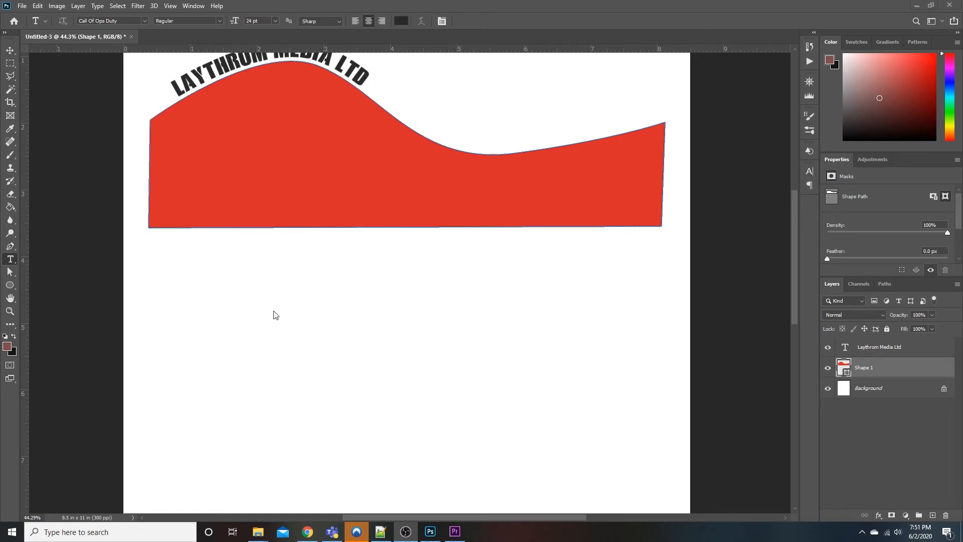
scroll(271, 310, "down", 2)
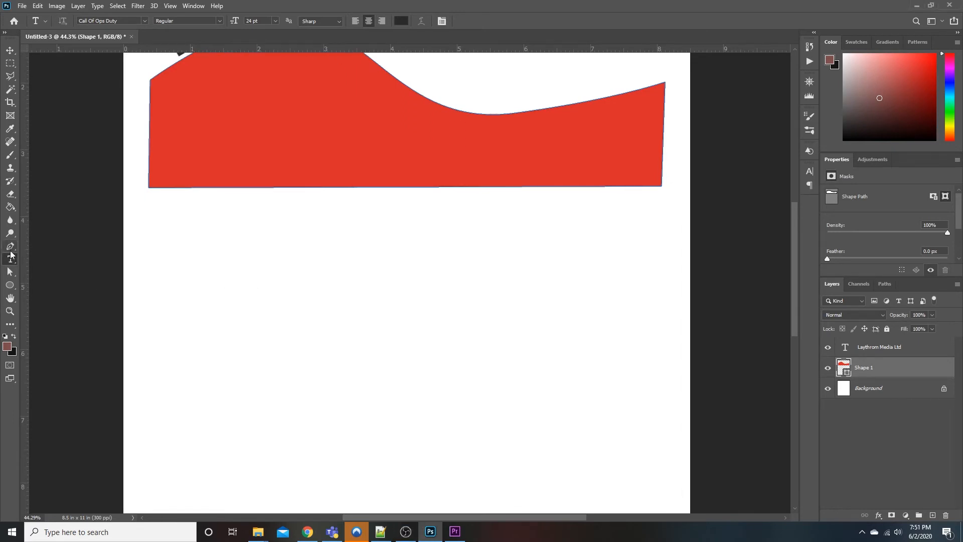
left_click(10, 247)
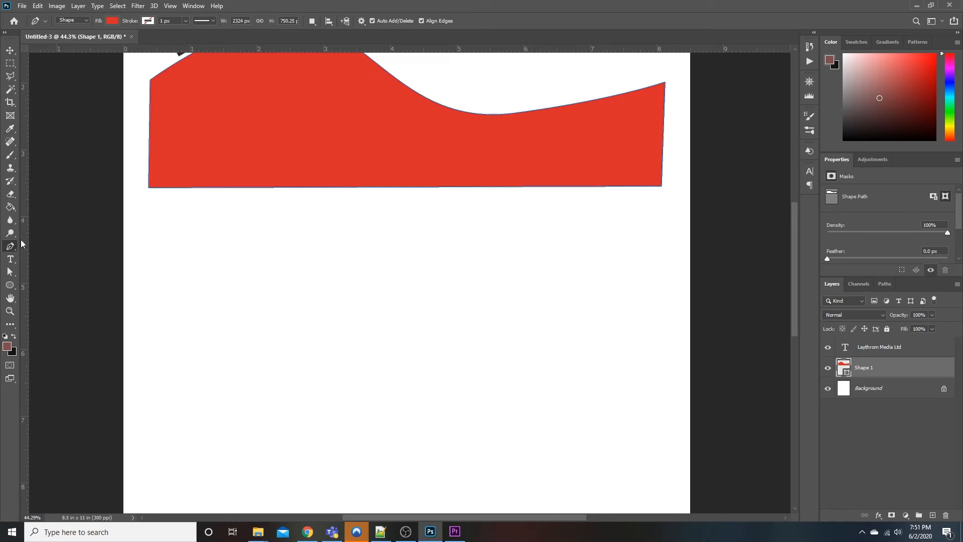
left_click(74, 21)
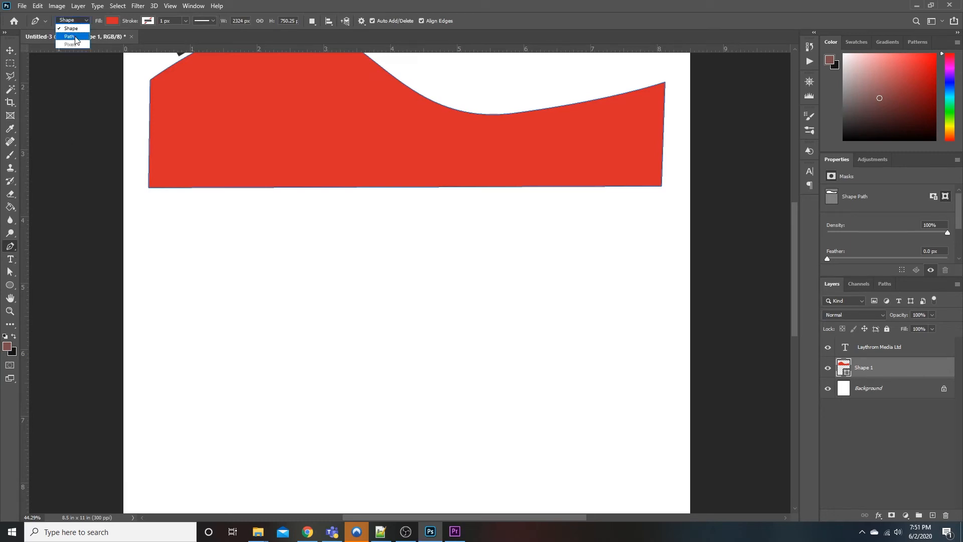
left_click(70, 36)
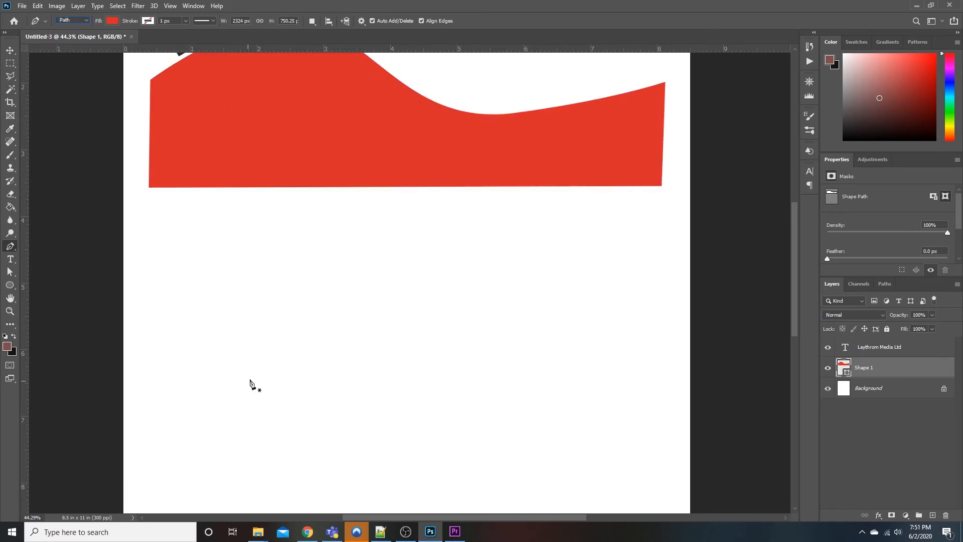
left_click(140, 333)
left_click(241, 296)
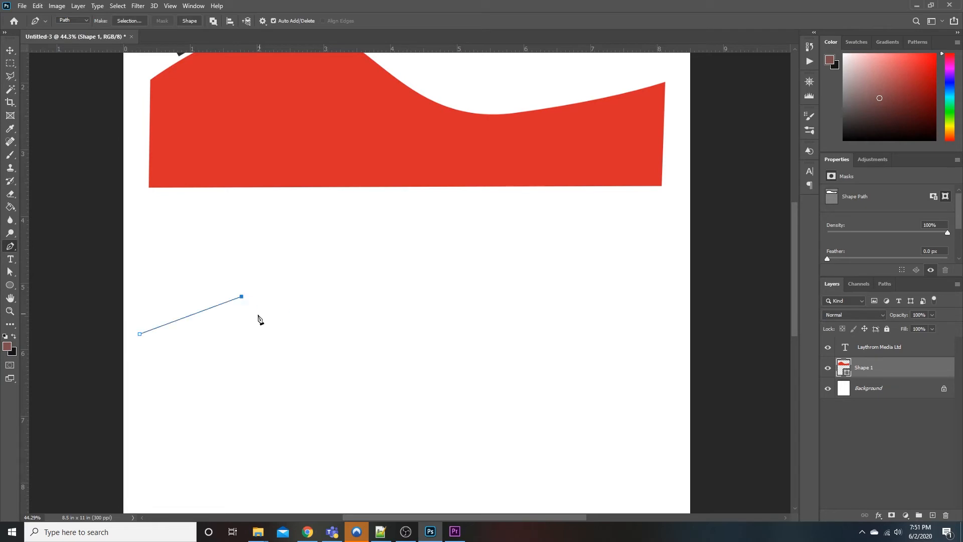
key("ctrl+z")
left_click_drag(232, 290, 288, 293)
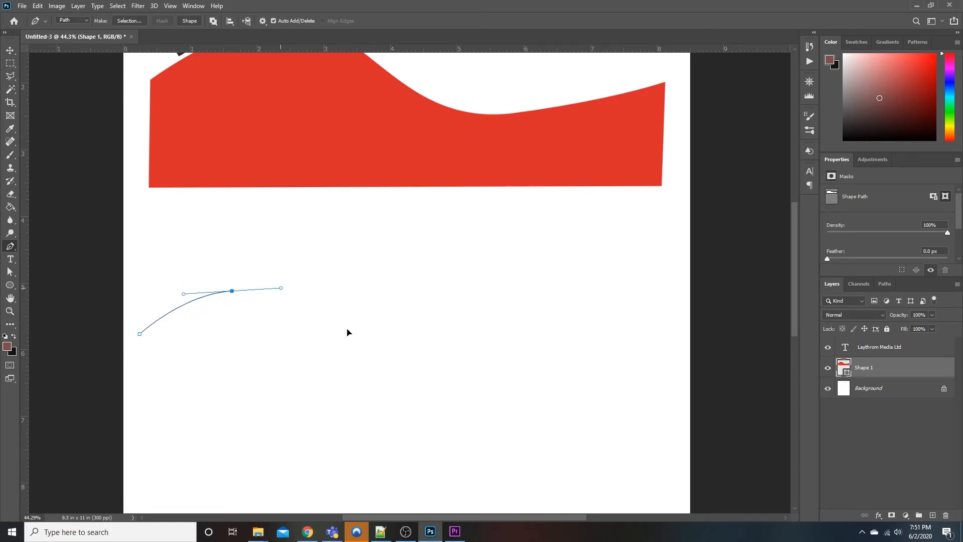
left_click_drag(430, 342, 486, 348)
left_click_drag(579, 332, 678, 283)
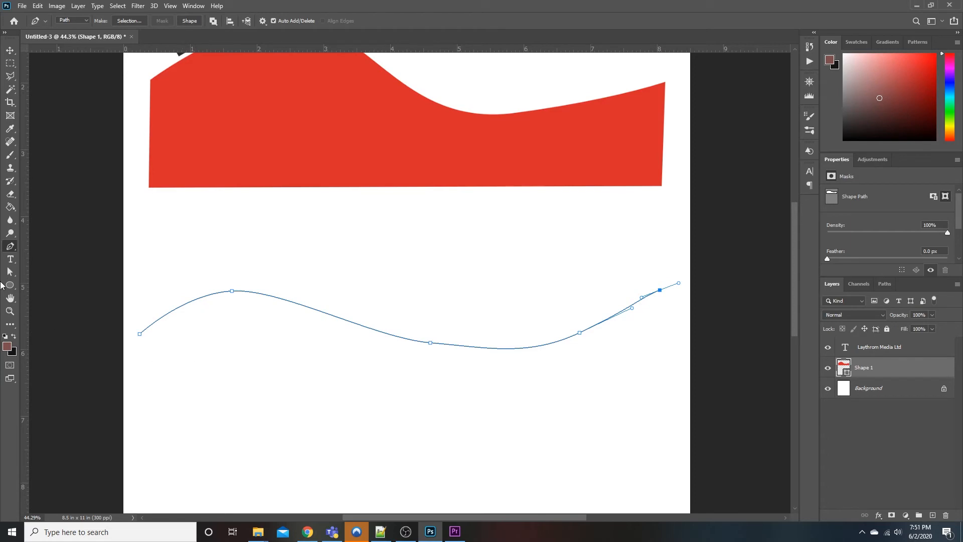
Step: Add the text "Laythrom Media Ltd" along the wavy path with the Horizontal Type tool
left_click(10, 258)
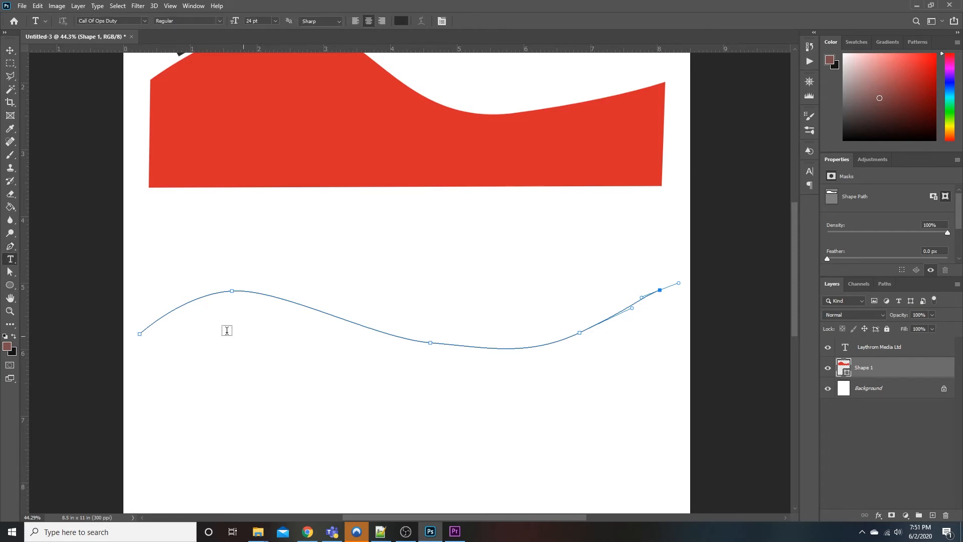
left_click(197, 299)
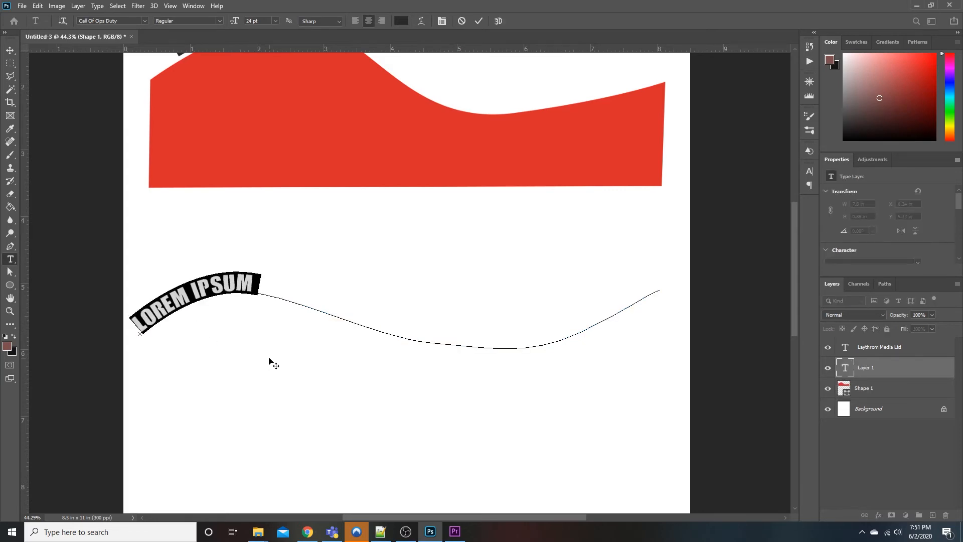
type("LAYTHROM")
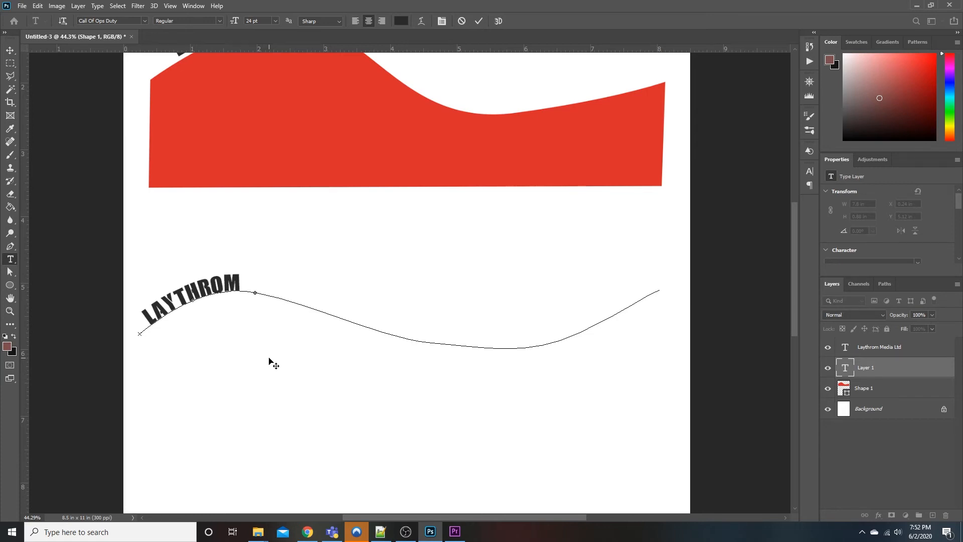
Step: Shift the text slightly along the wavy path with the Path Selection Tool, extend its end point to fit all three words, and deselect the path
left_click(10, 274)
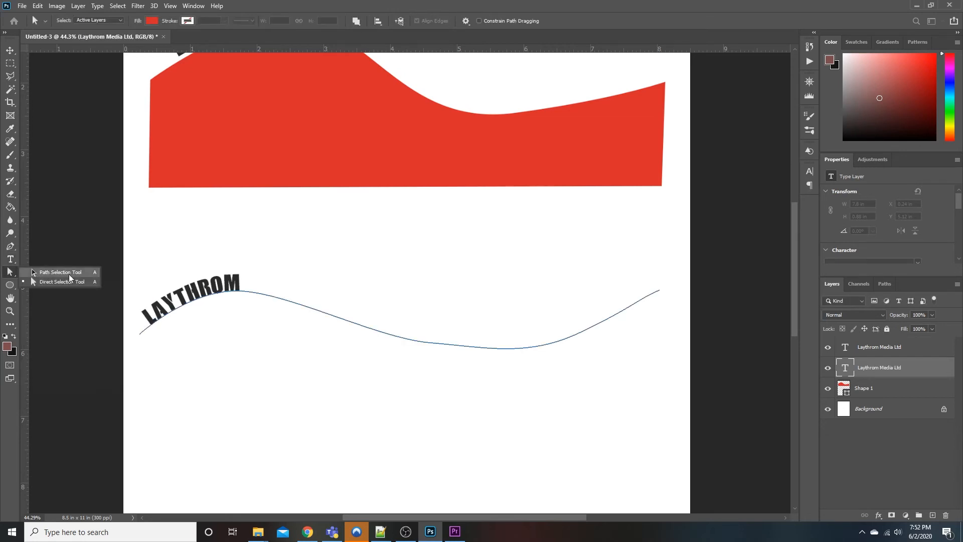
left_click(68, 275)
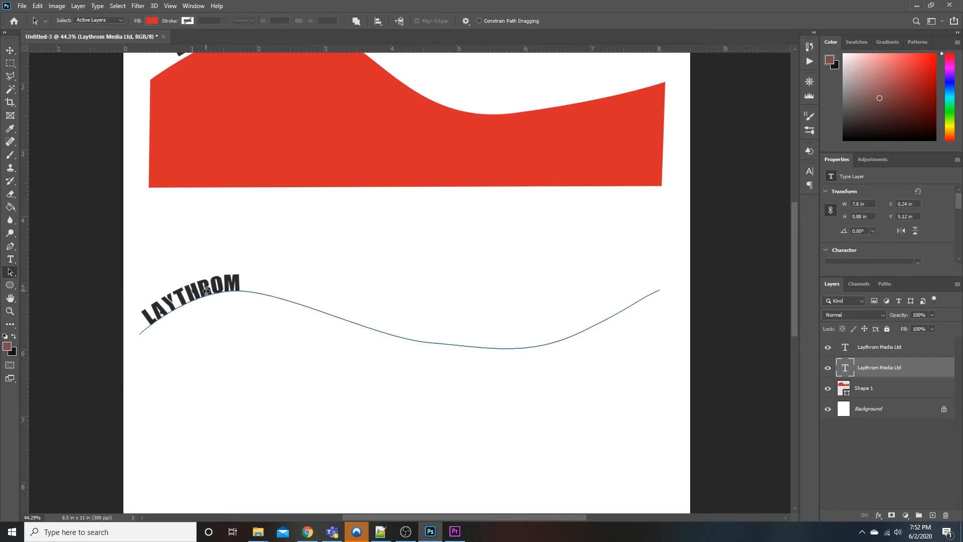
left_click_drag(187, 290, 190, 259)
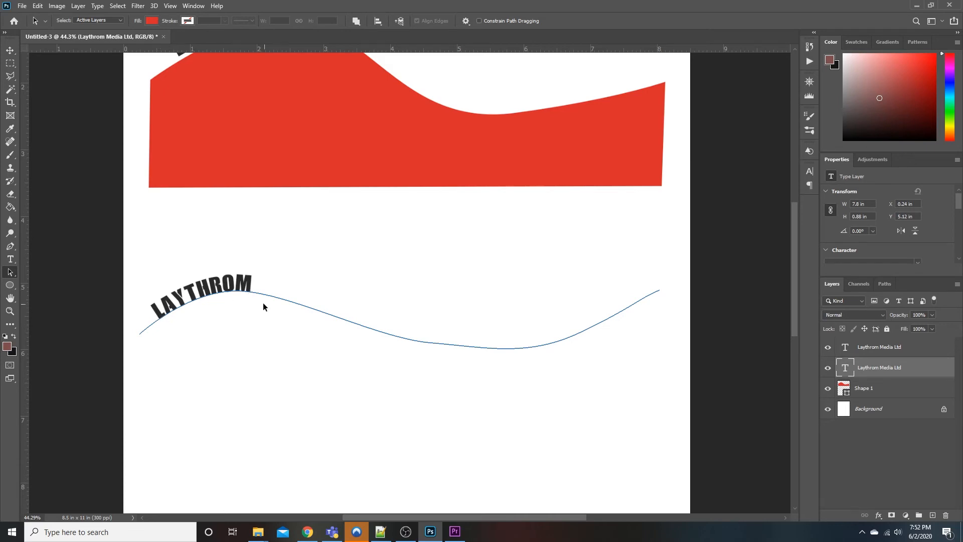
left_click(253, 289)
mouse_move(253, 289)
left_mouse_down()
mouse_move(434, 325)
mouse_move(361, 310)
left_mouse_up()
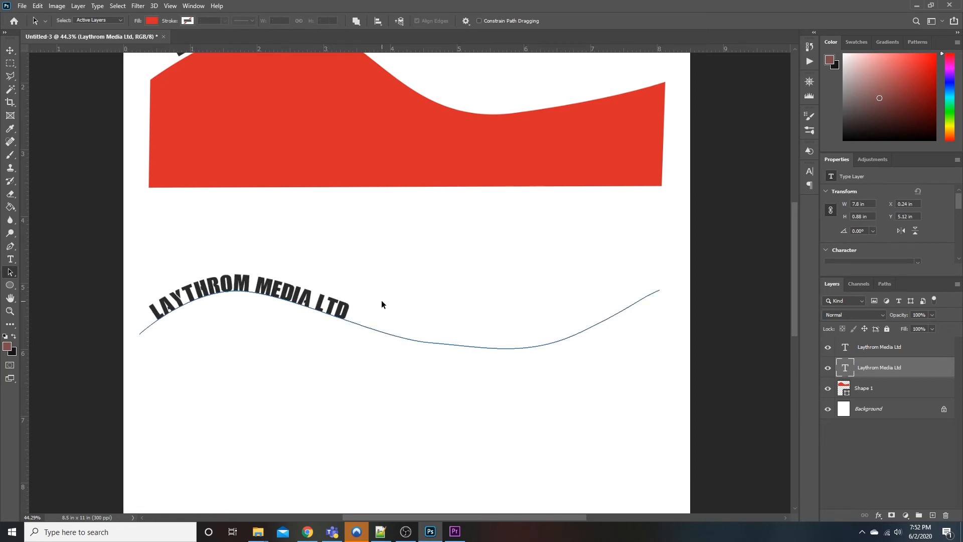
left_click(232, 281)
left_click_drag(233, 282, 250, 265)
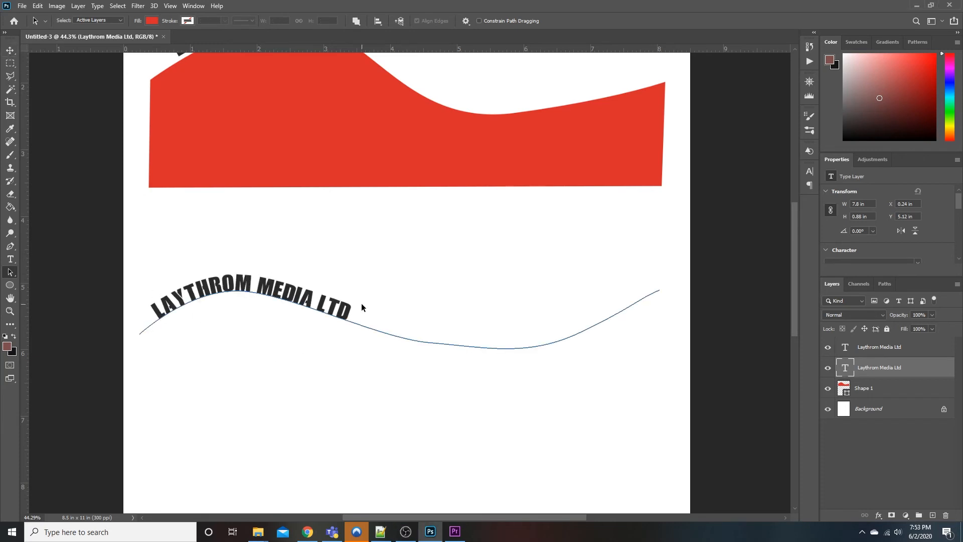
left_click(469, 367)
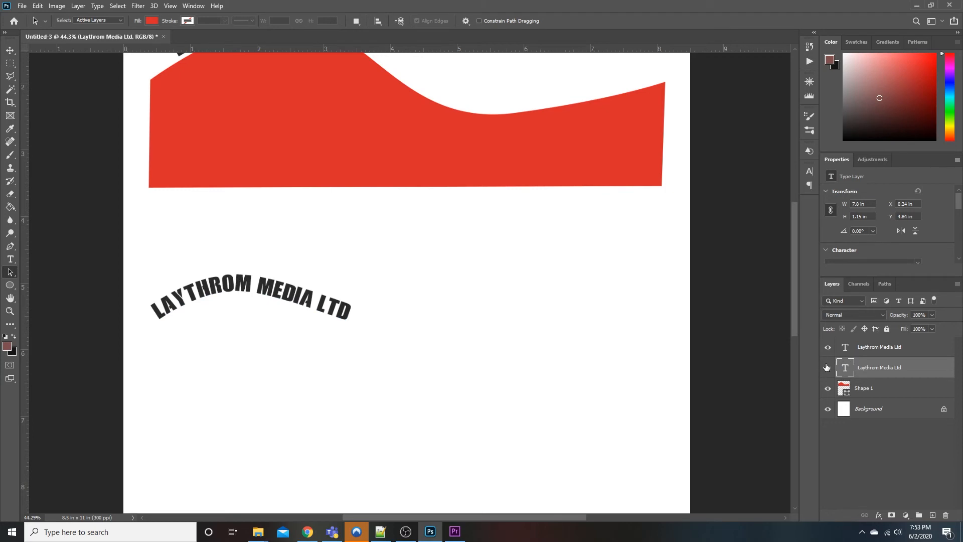
Step: Hide both text layers and Shape 1, leaving only the Background layer visible
scroll(215, 324, "up", 3)
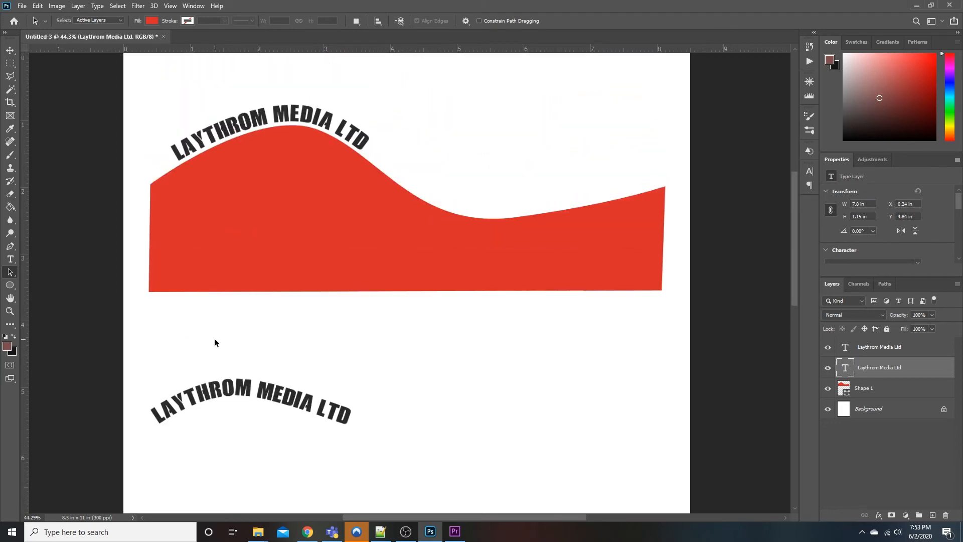
scroll(215, 339, "down", 1)
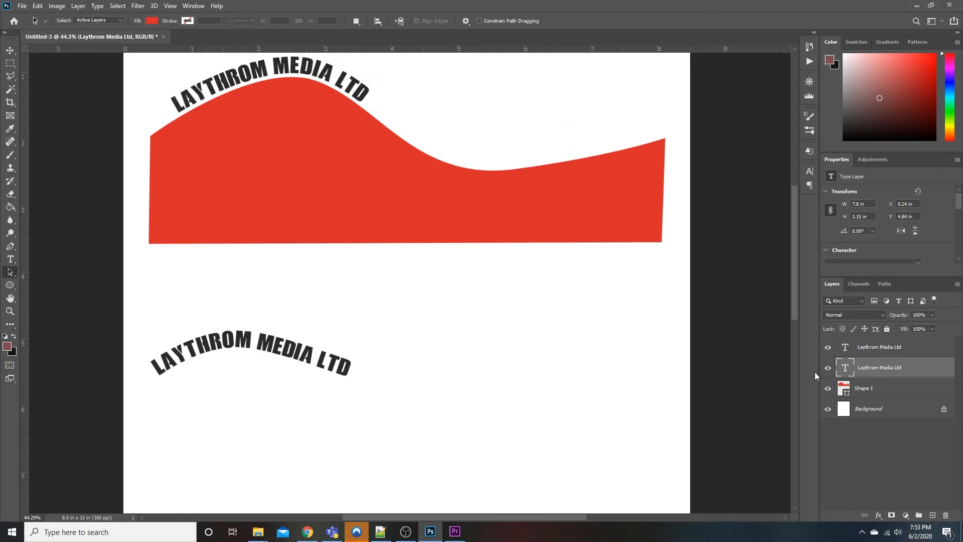
scroll(577, 325, "down", 5)
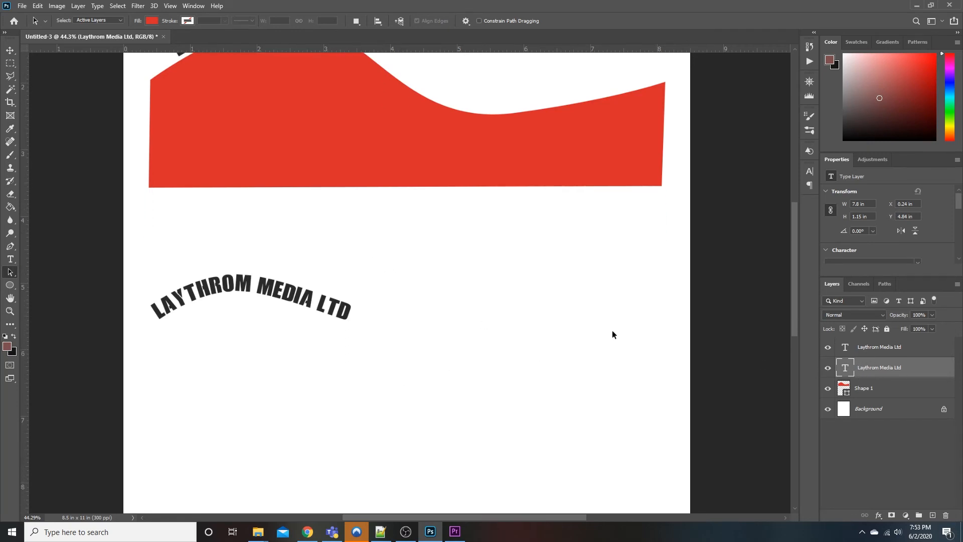
left_click_drag(828, 389, 828, 342)
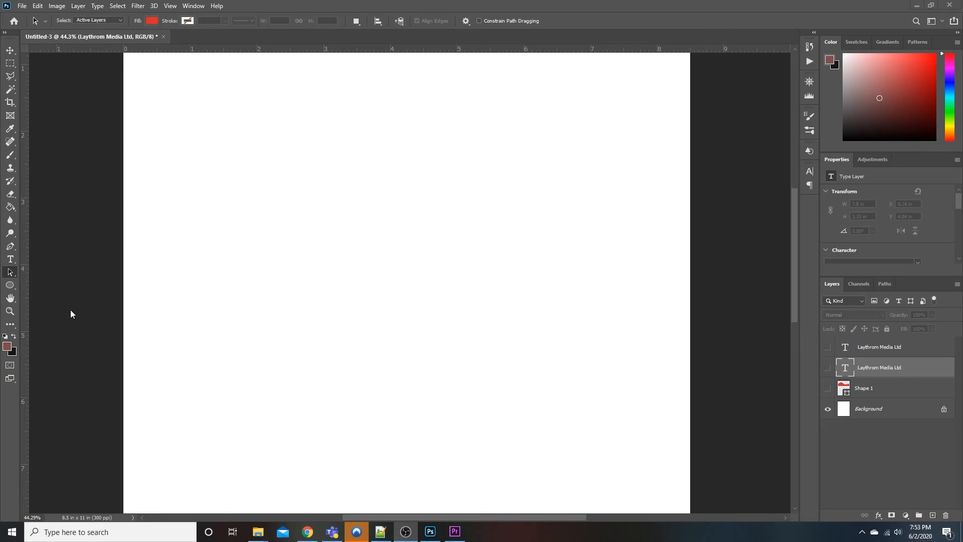
Step: Draw a red circle about 1086 px in diameter in the upper middle of the page with the Ellipse Tool in Shape mode
left_click(11, 287)
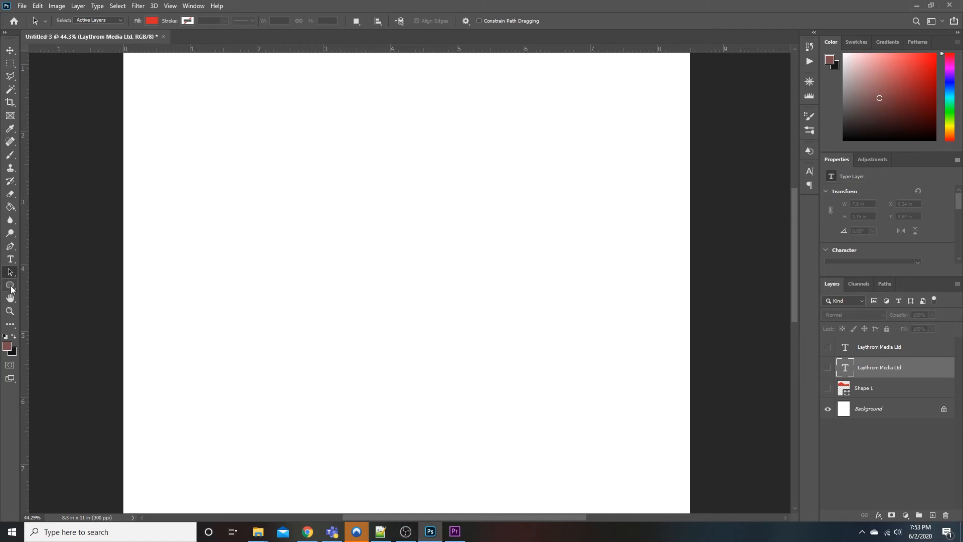
left_click(11, 287)
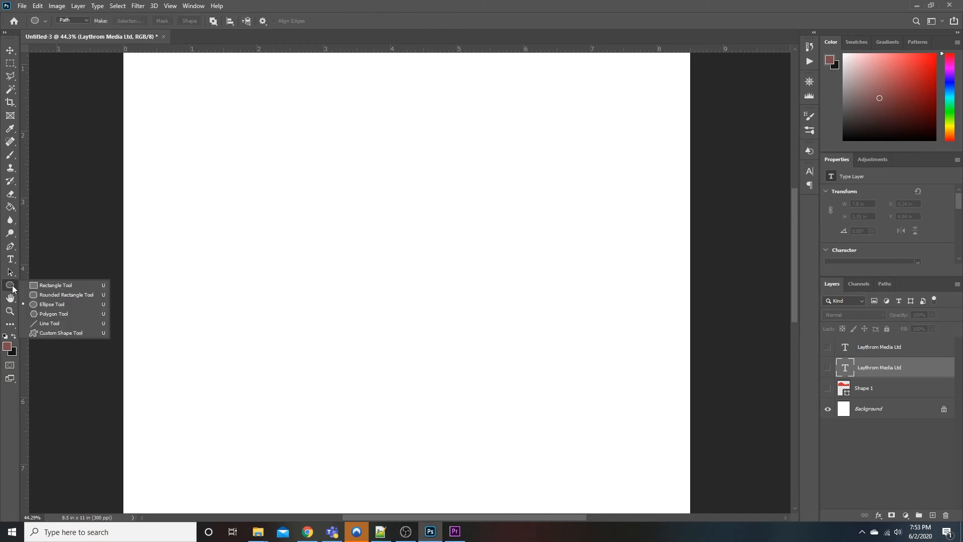
left_click(59, 304)
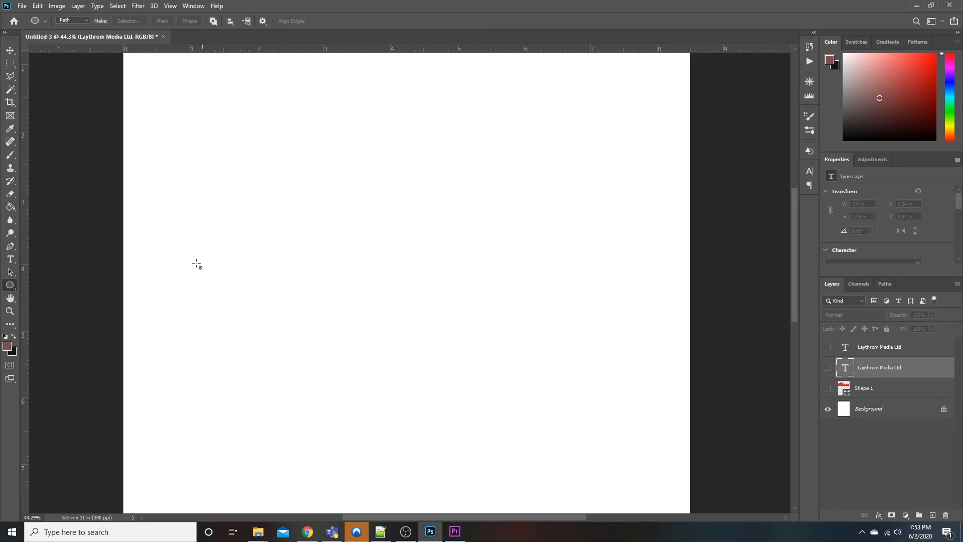
left_click(79, 21)
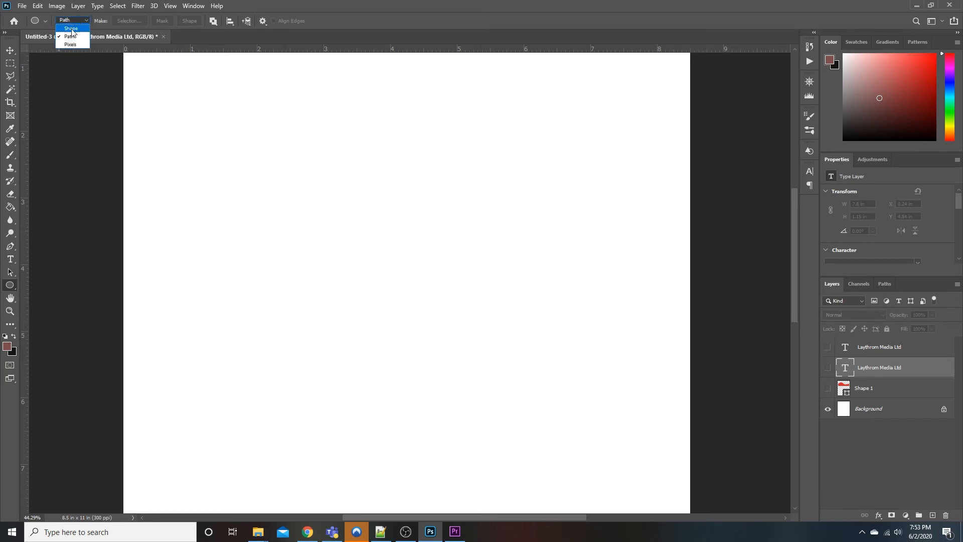
left_click(79, 31)
left_click_drag(284, 124, 527, 367)
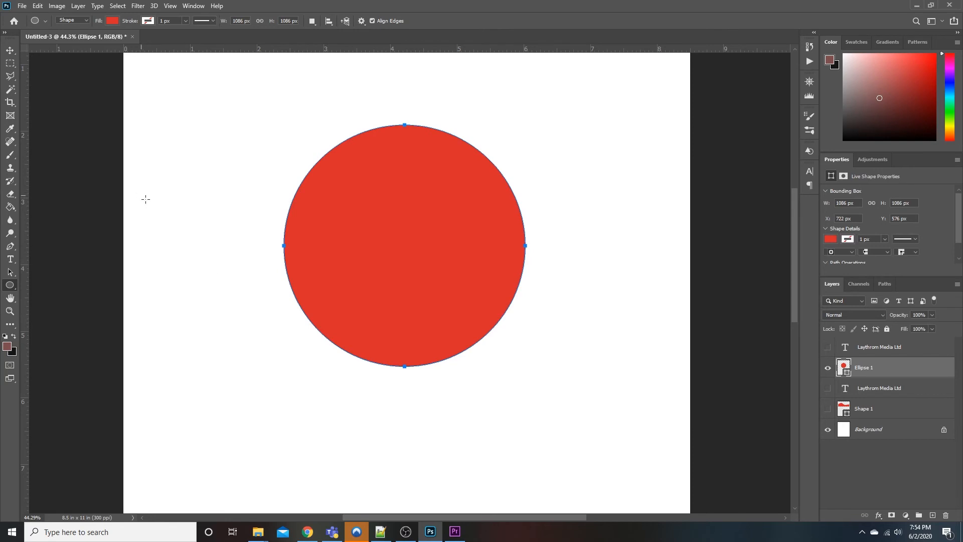
left_click(9, 259)
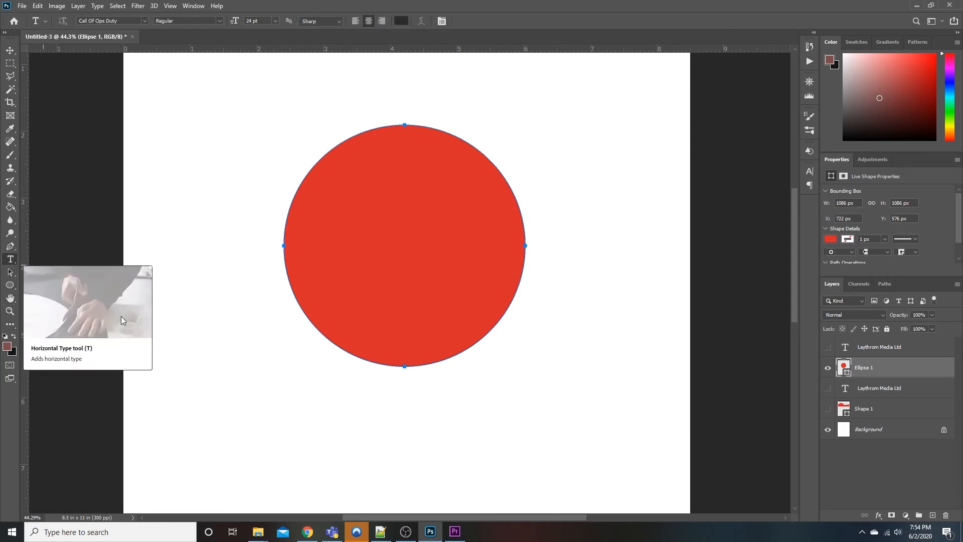
left_click(383, 216)
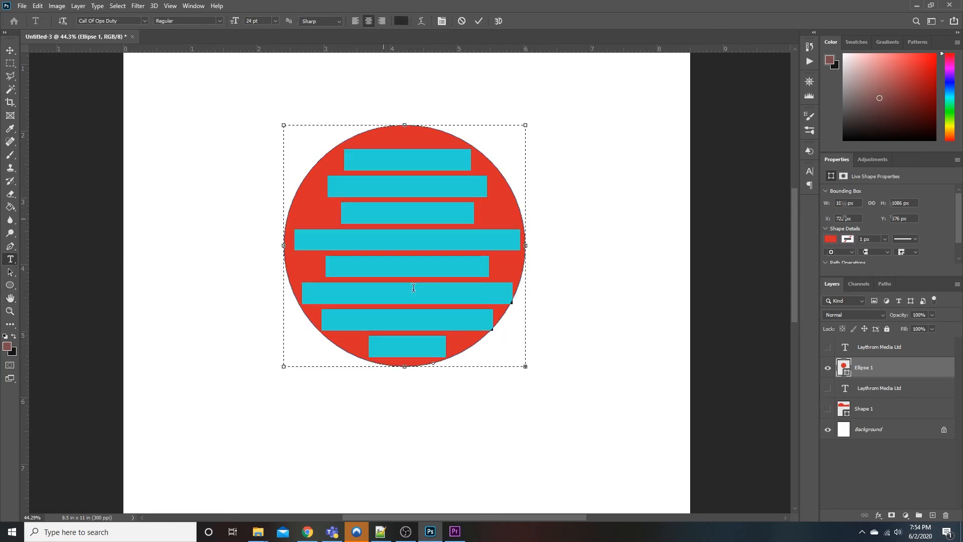
left_click(461, 21)
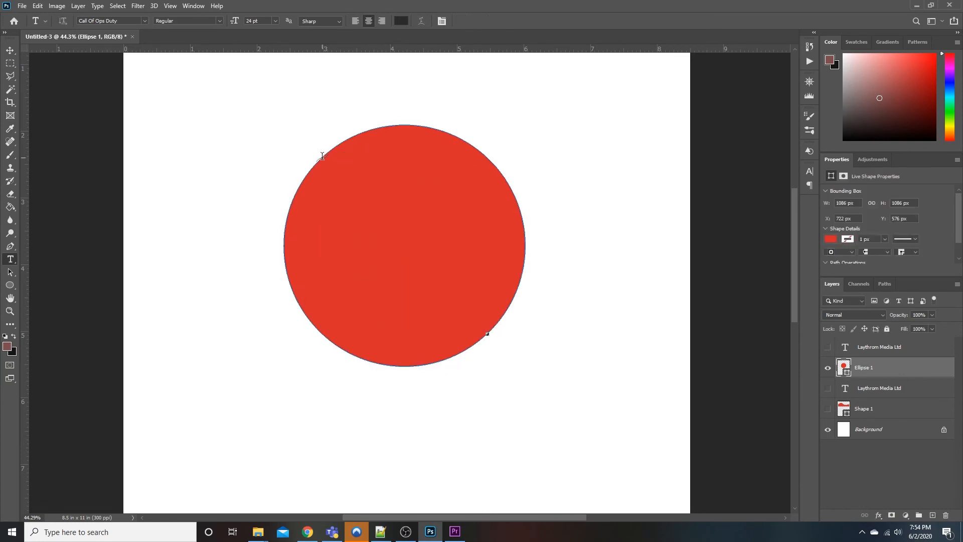
Step: Add the text "Laythrom Media Ltd." along the outer edge of the red circle with the Horizontal Type tool
left_click(377, 305)
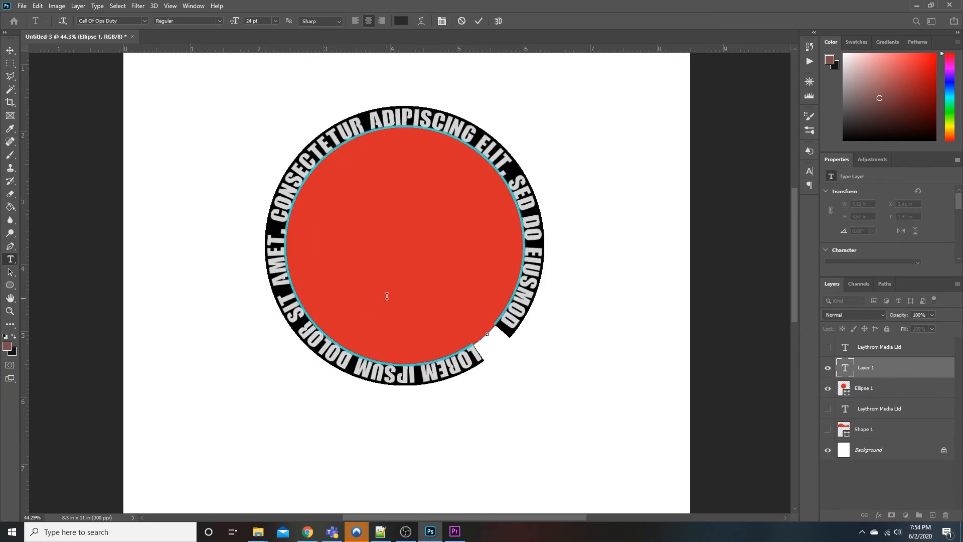
type("Laythrom Medi")
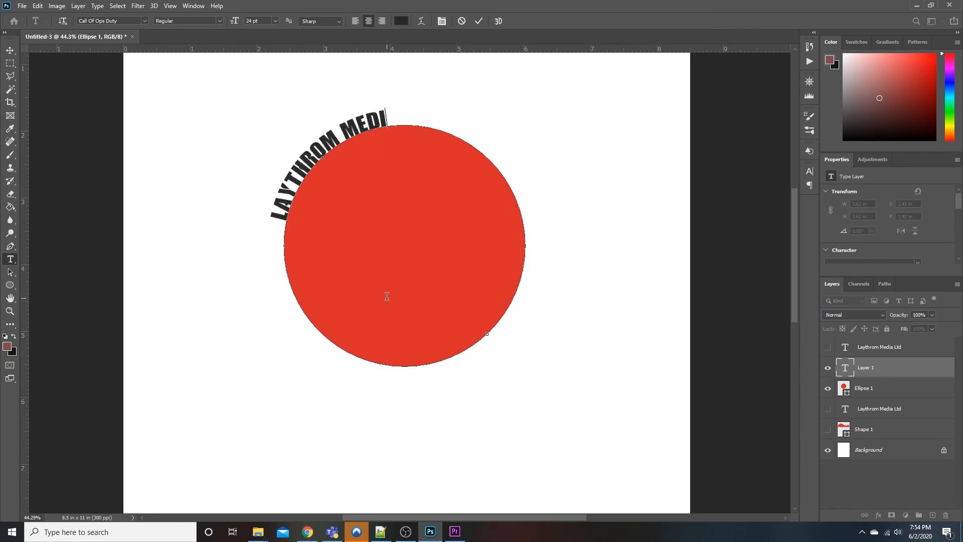
type("a Lts")
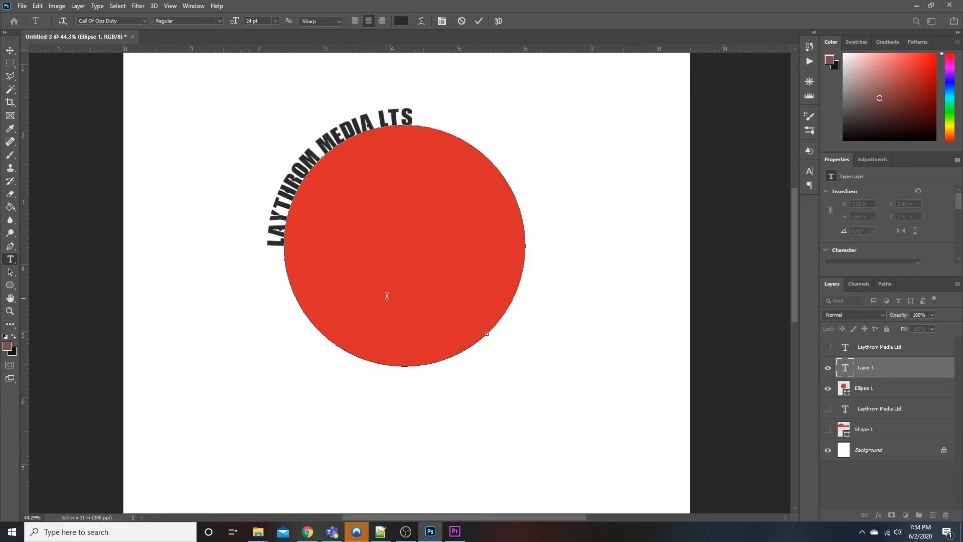
key("BackSpace")
type("d.")
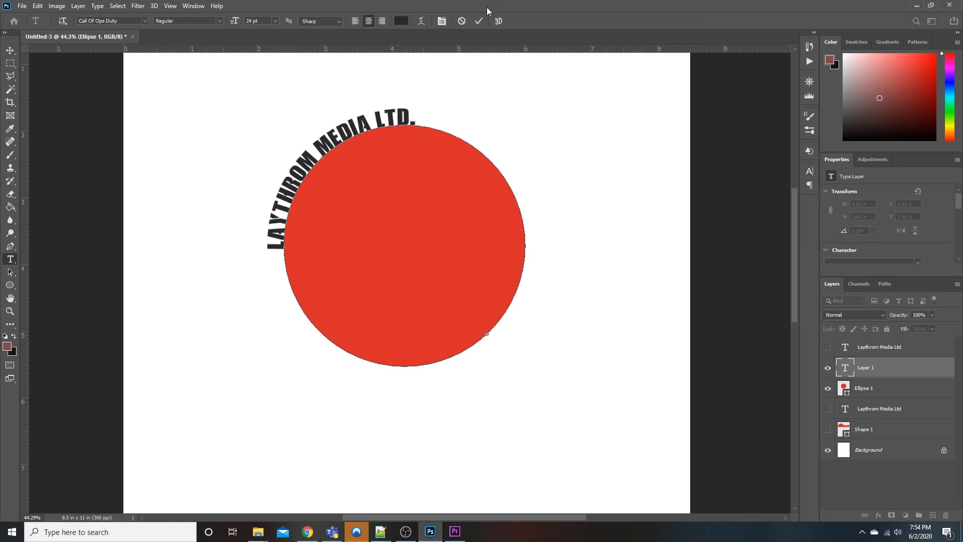
left_click(479, 21)
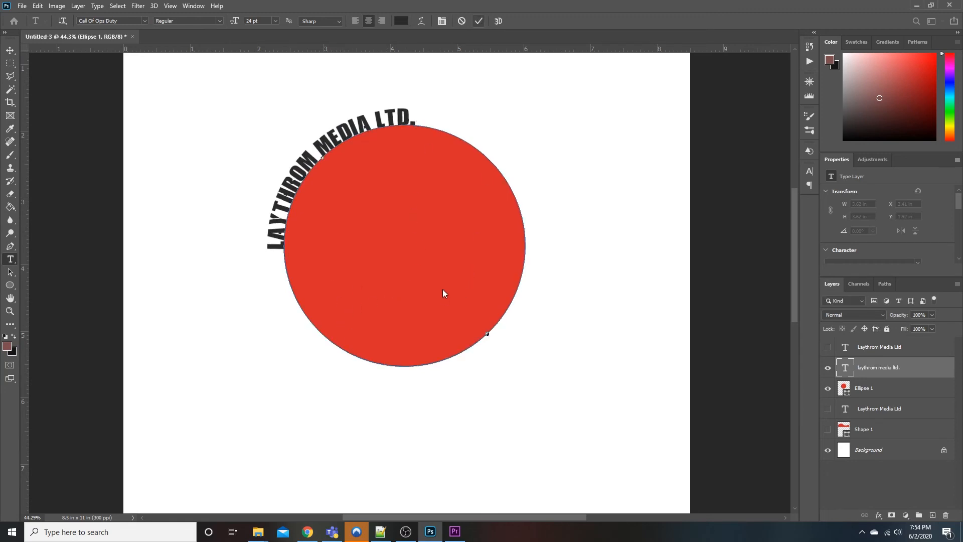
Step: Slide the text along the circle's edge with the Path Selection Tool until it is centred over the top
left_click(10, 273)
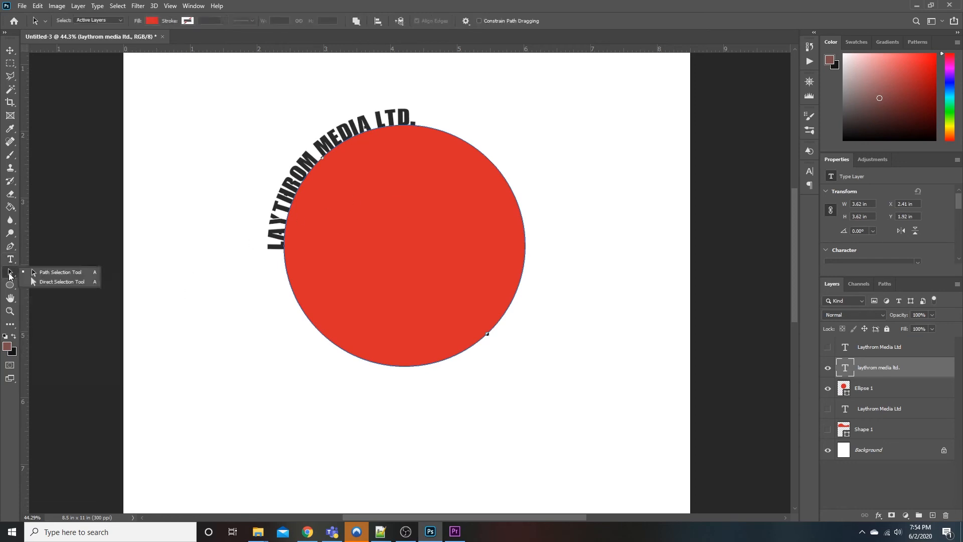
left_click(49, 273)
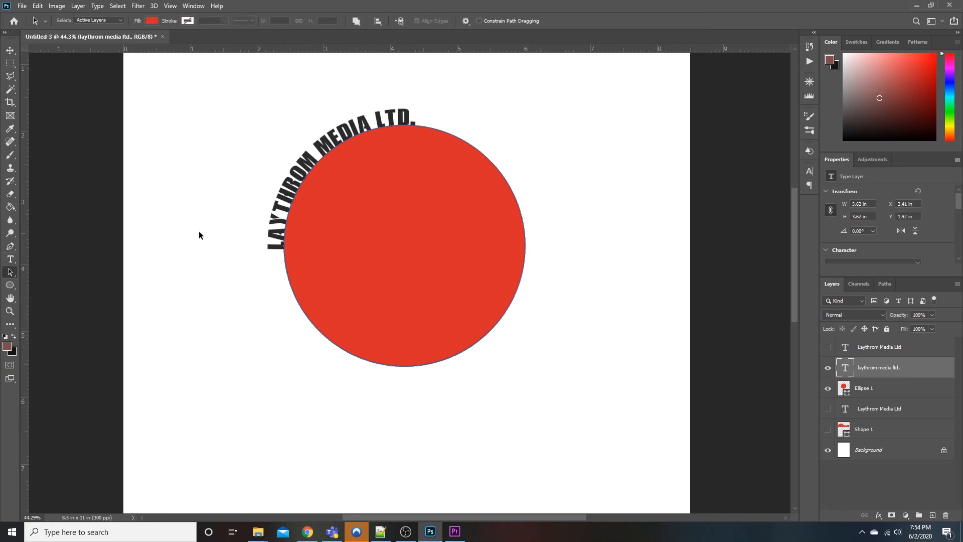
left_click_drag(315, 155, 402, 238)
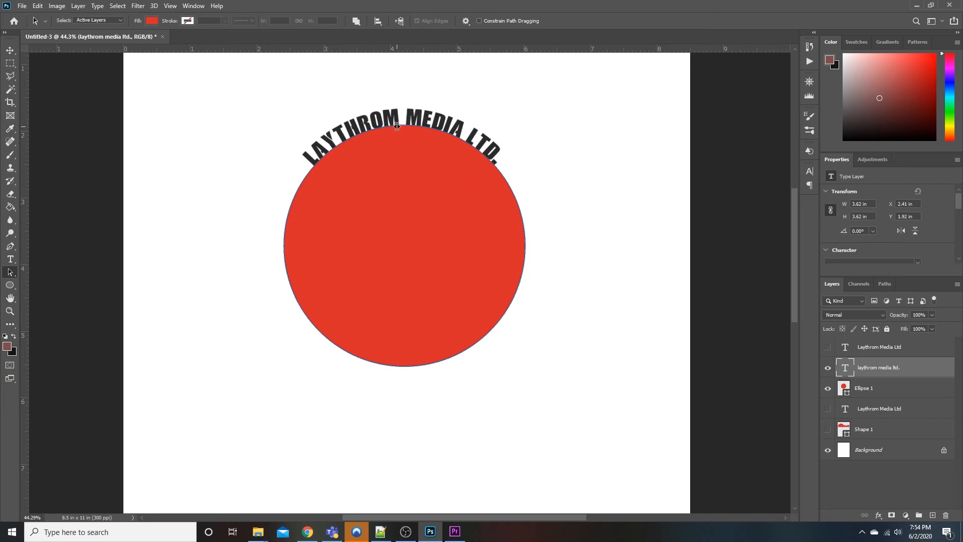
Step: Flip the text to the inside of the circle, move it around to the outer bottom edge, and return it to the top outside
left_click(407, 111)
left_click_drag(404, 115, 403, 144)
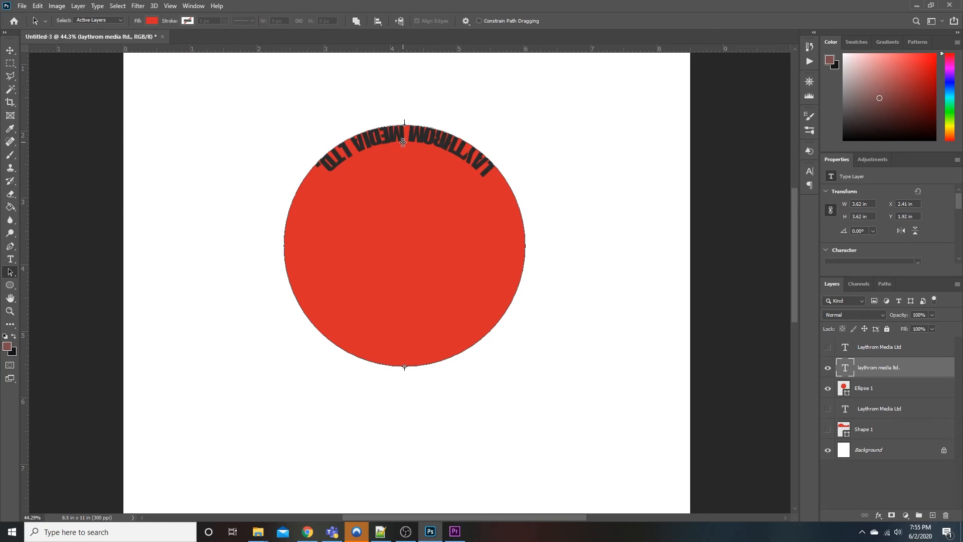
mouse_move(403, 140)
left_mouse_down()
mouse_move(401, 119)
mouse_move(403, 136)
left_mouse_up()
left_click_drag(403, 136, 404, 382)
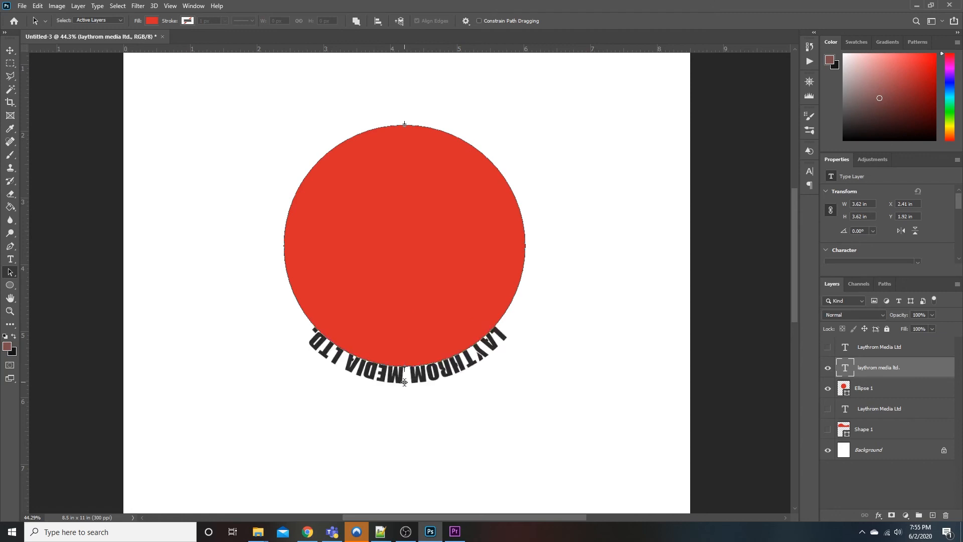
left_click_drag(404, 382, 401, 97)
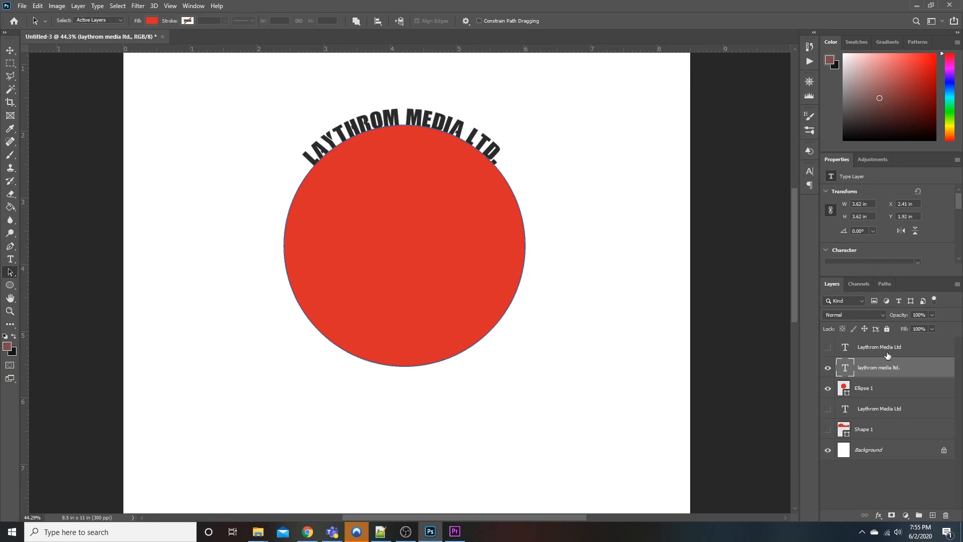
Step: Toggle Ellipse 1's visibility to view the curved text without the circle, and hide both Ellipse 1 and its text layer
left_click(827, 390)
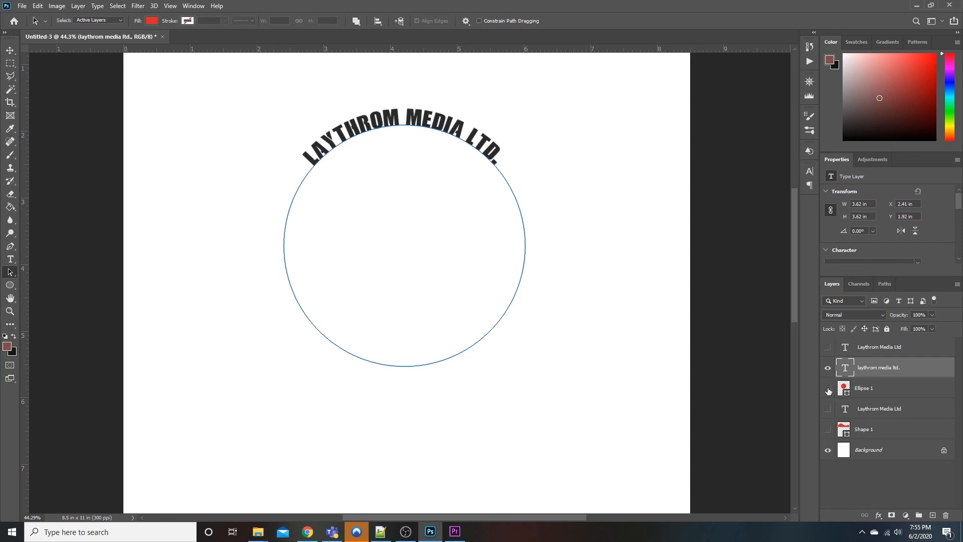
left_click(828, 390)
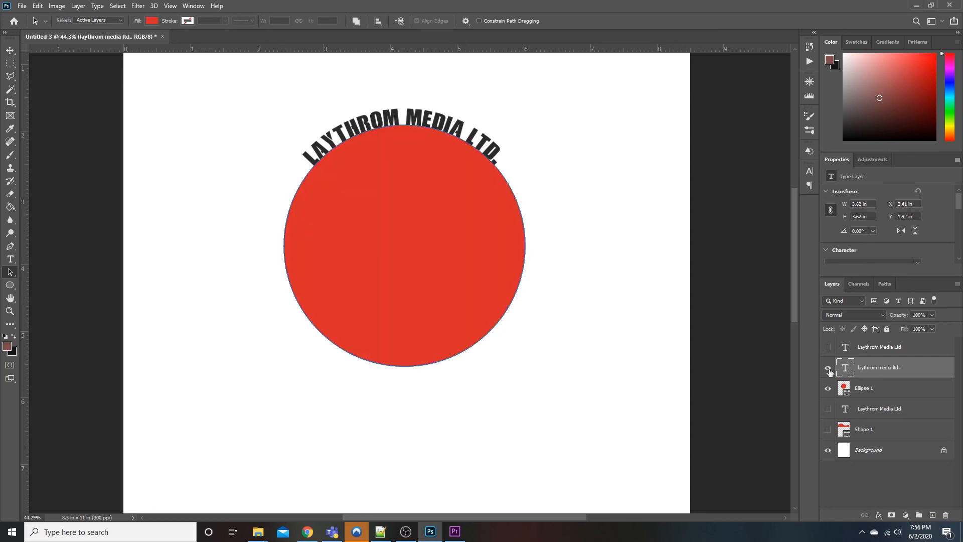
left_click(828, 388)
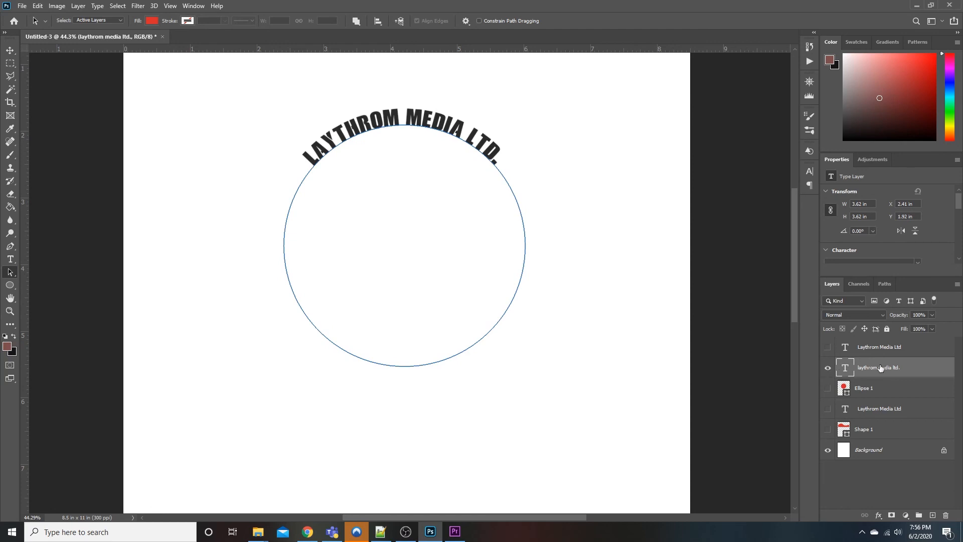
left_click(828, 389)
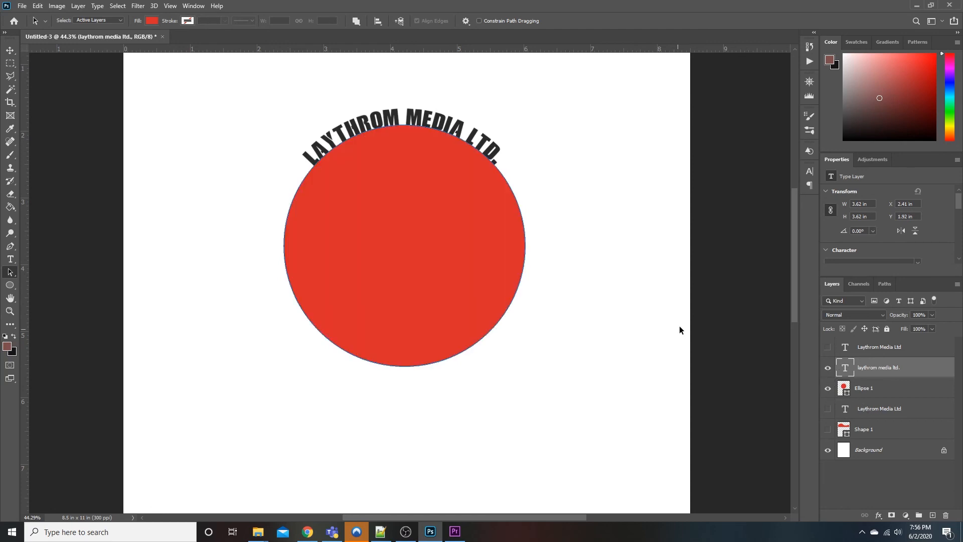
left_click(827, 387)
left_click(827, 367)
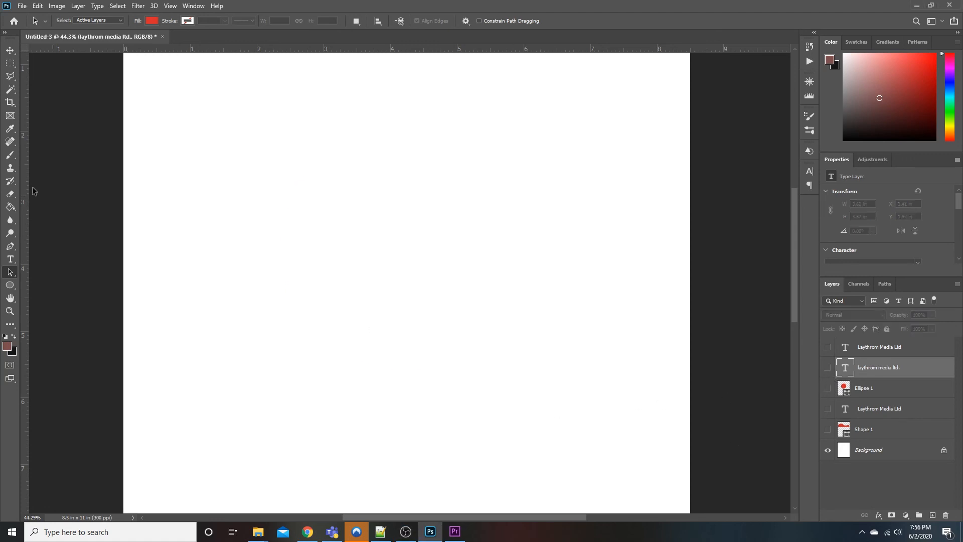
Step: Draw a circular path about 1205 px in diameter in the upper middle of the page with the Ellipse Tool in Path mode
left_click(10, 285)
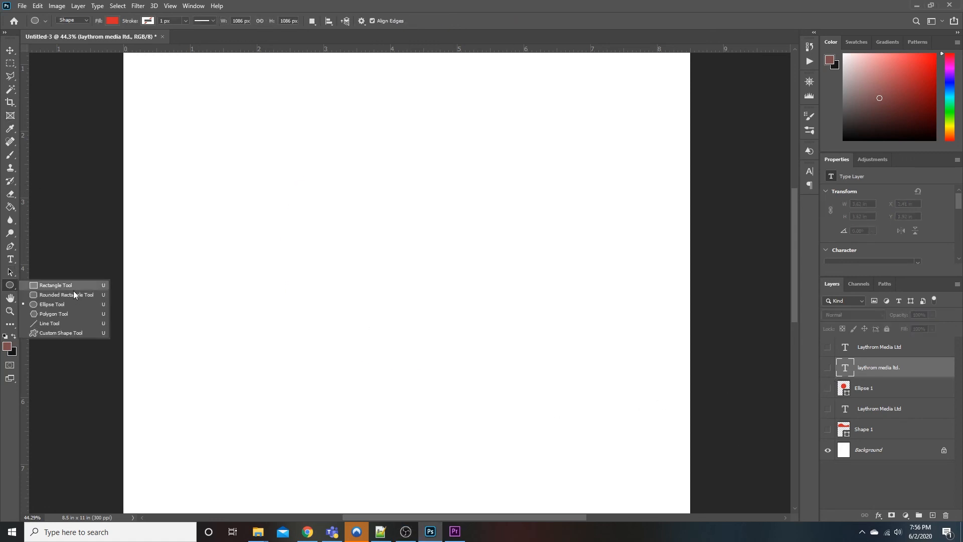
left_click(56, 305)
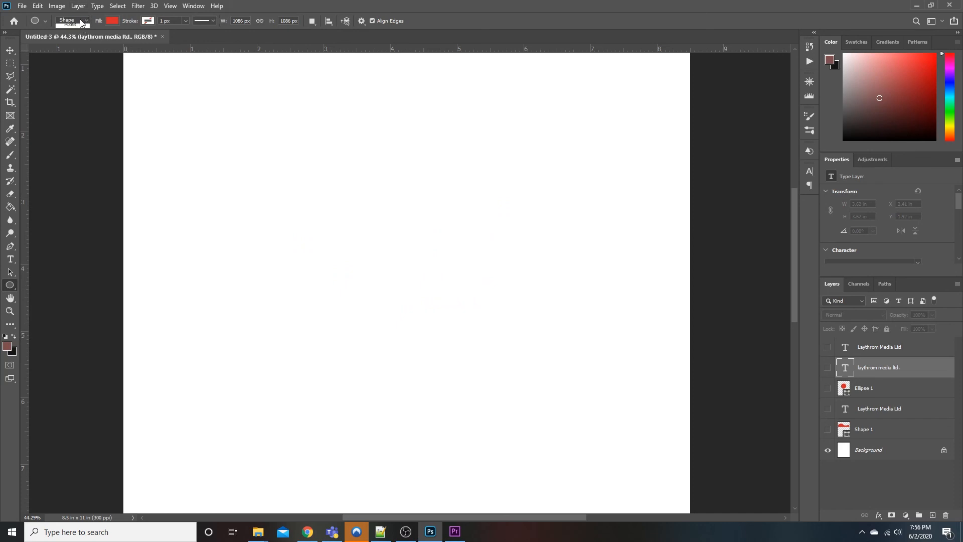
left_click_drag(262, 137, 568, 407)
Step: Add the text "Laythrom Media Ltd." along the outside of the circular path with the Horizontal Type tool
key("t")
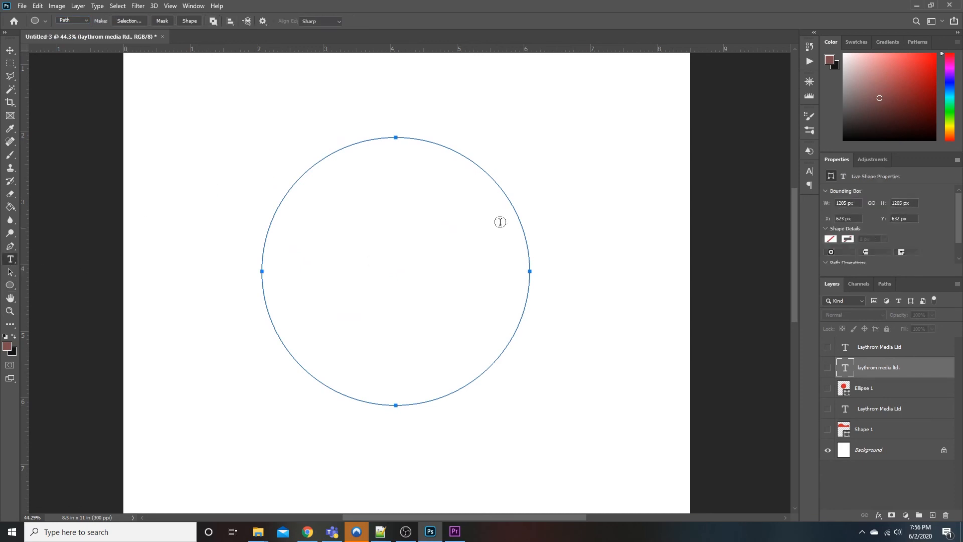
left_click(486, 370)
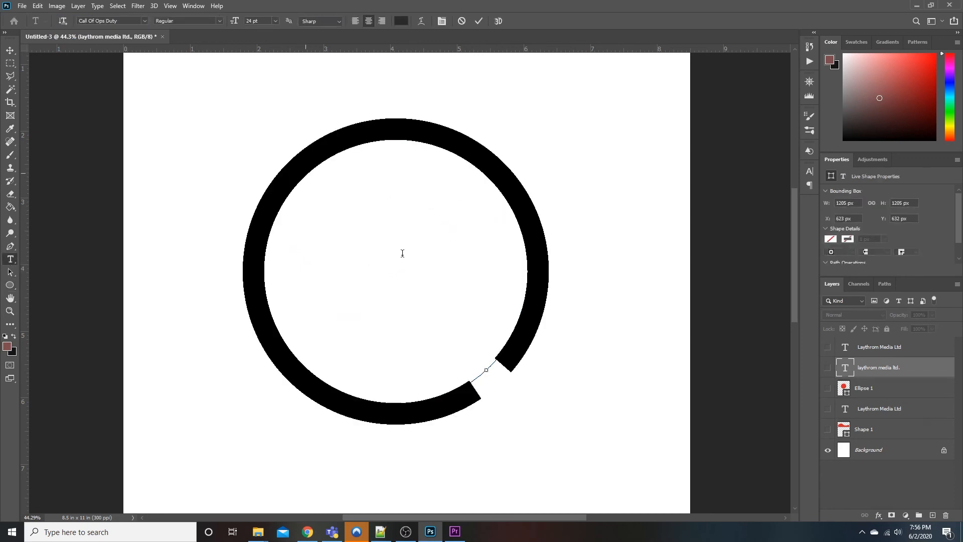
type("Laythrom Media Ltd.")
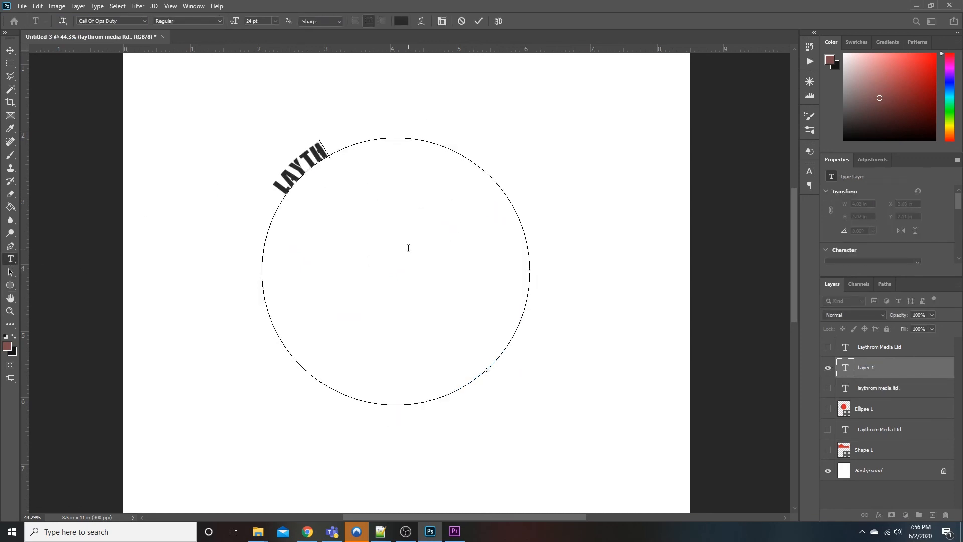
key("ctrl+Return")
Step: Centre the text over the top of the circular path with the Path Selection Tool and deselect the path
left_click(10, 272)
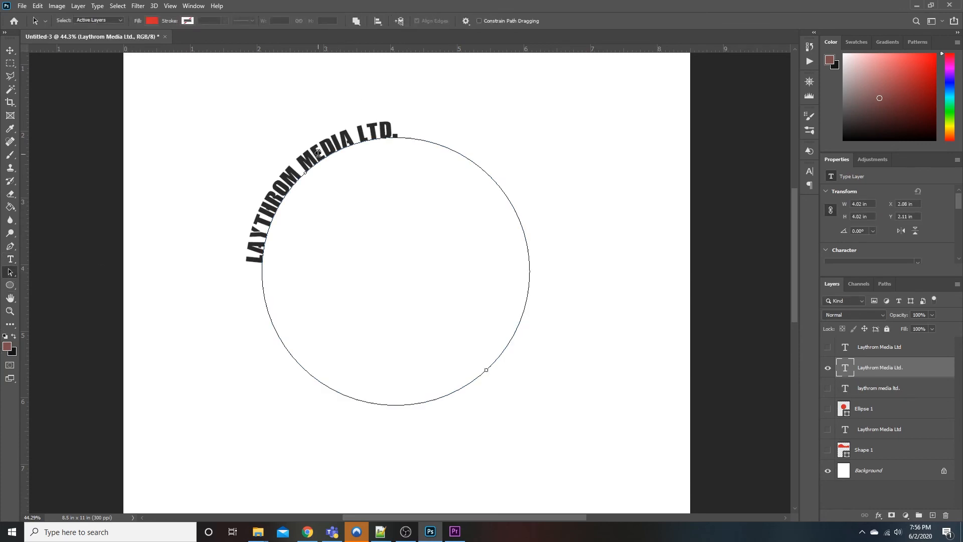
left_click(55, 275)
left_click_drag(413, 122, 393, 105)
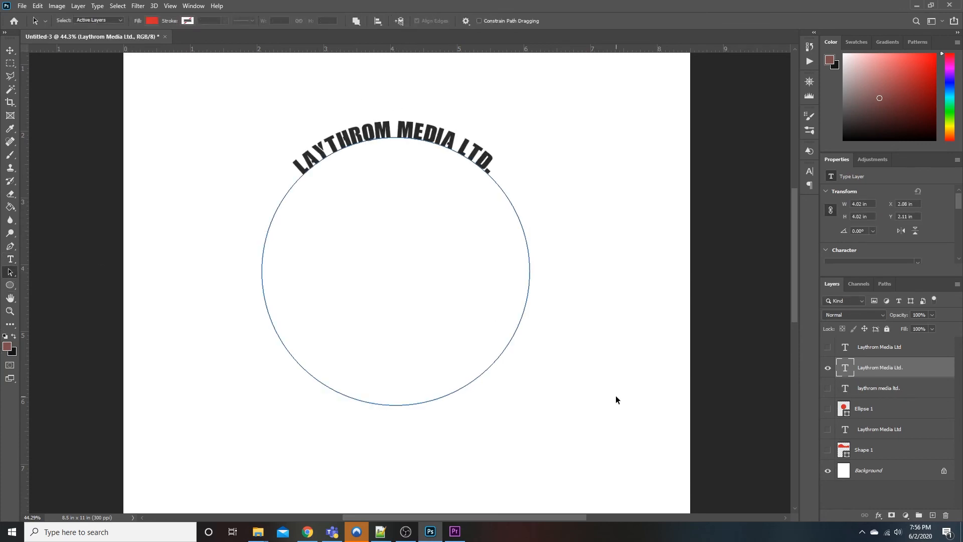
left_click(732, 222)
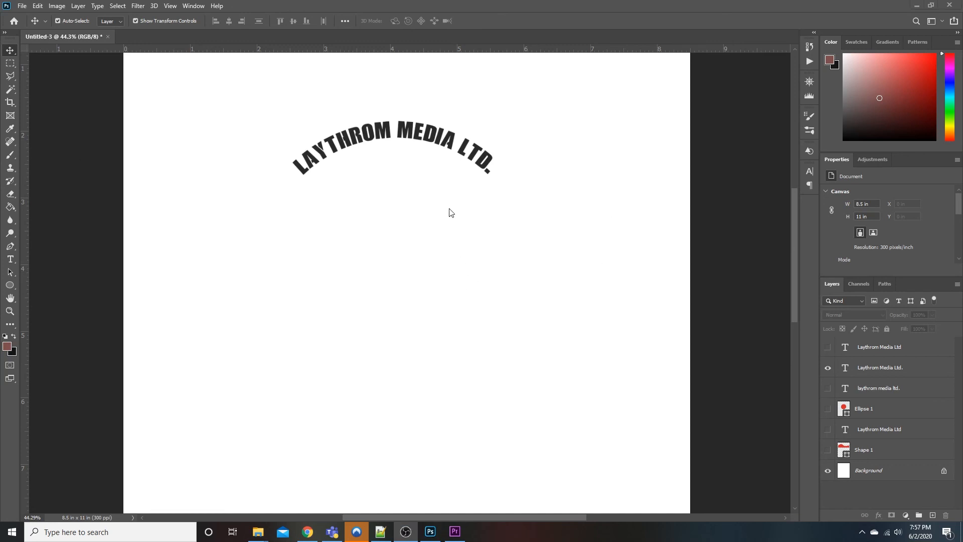
Step: Reshape the visible text layer's circular path into a wide oval with the Direct Selection Tool, pulling its right and left anchor points outward
left_click(897, 370)
left_click(10, 272)
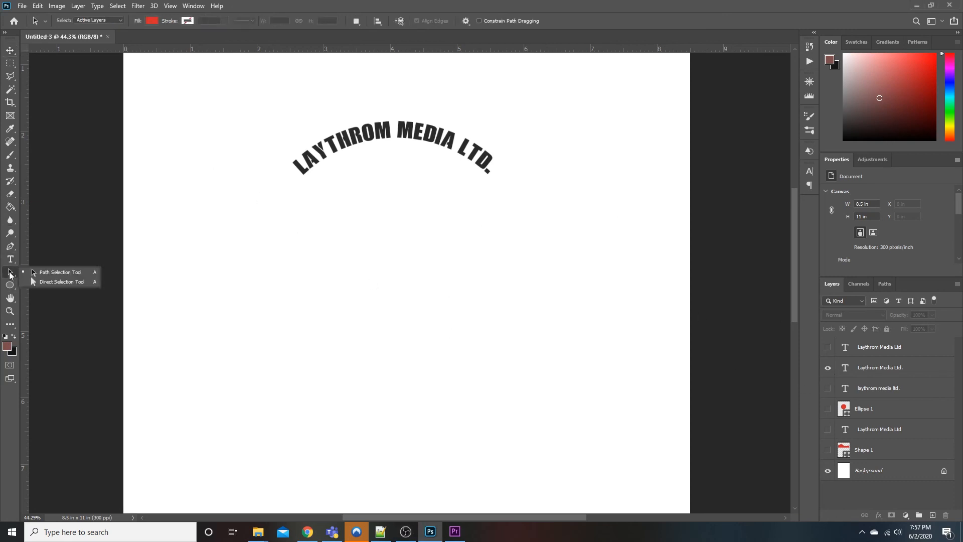
left_click(64, 282)
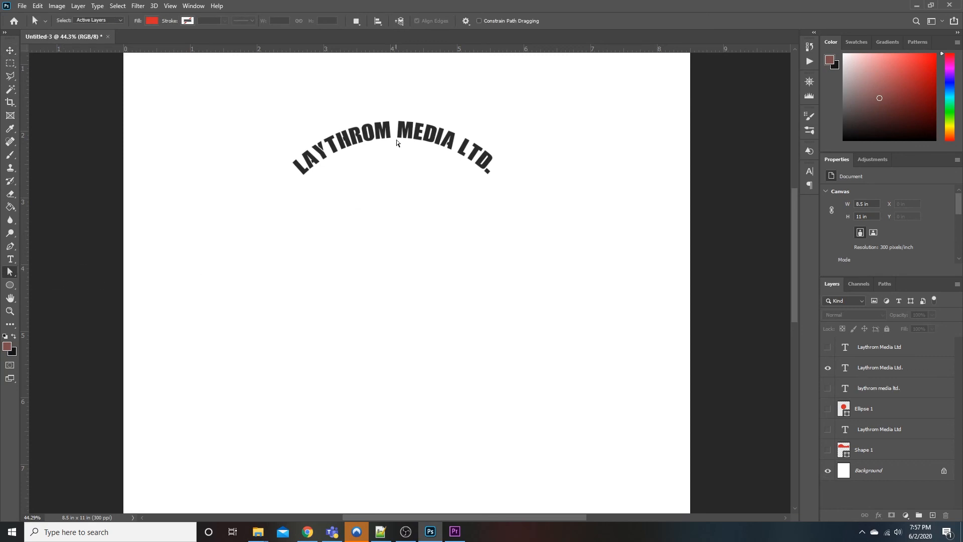
left_click(893, 371)
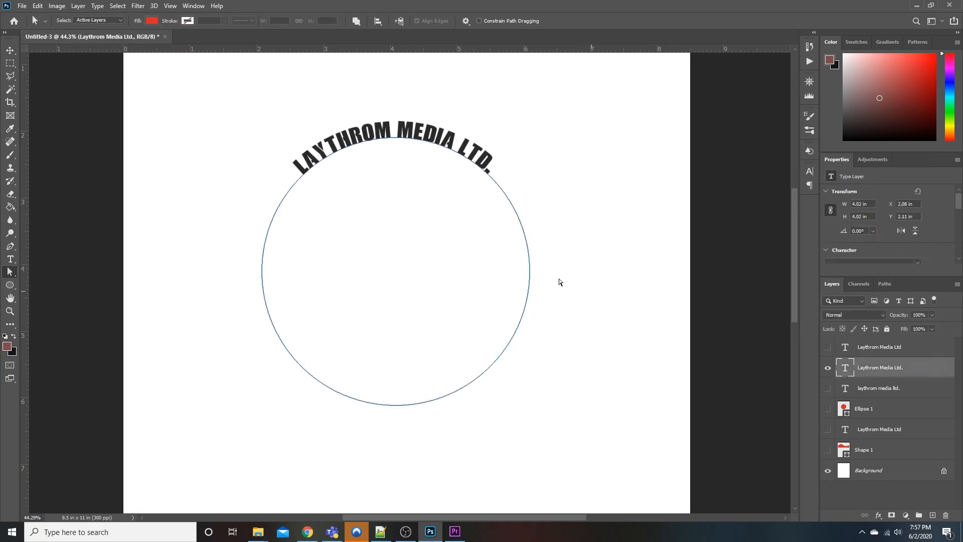
left_click(528, 198)
left_click_drag(528, 271, 354, 274)
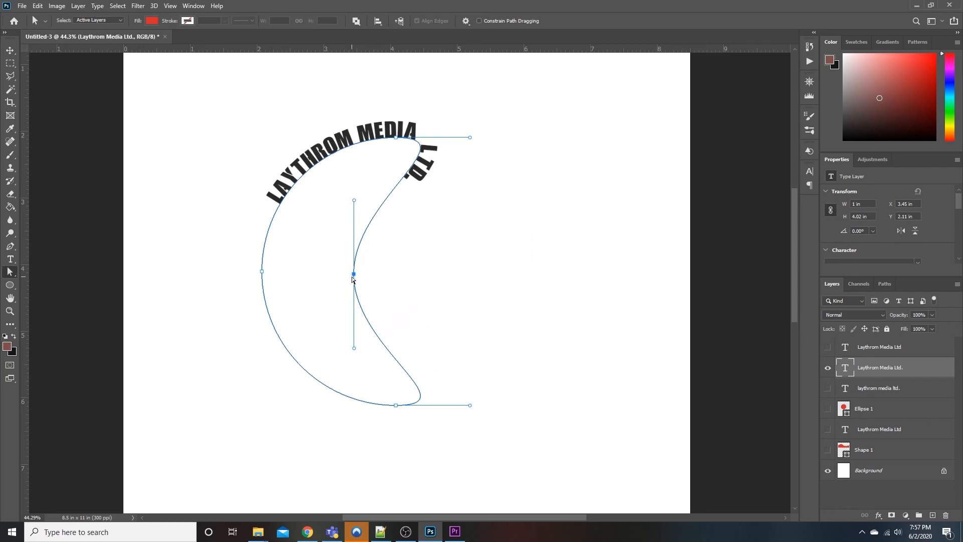
left_click_drag(353, 274, 618, 253)
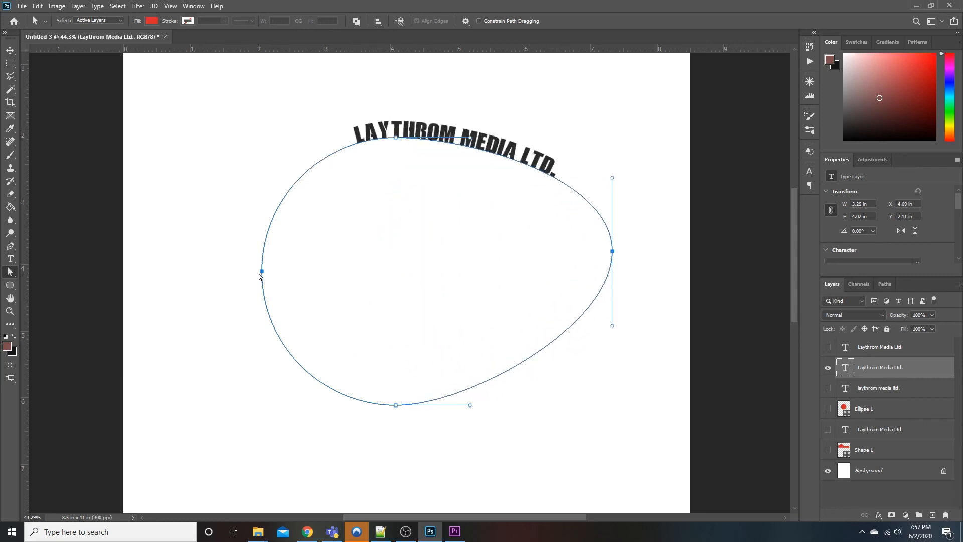
left_click_drag(261, 271, 174, 266)
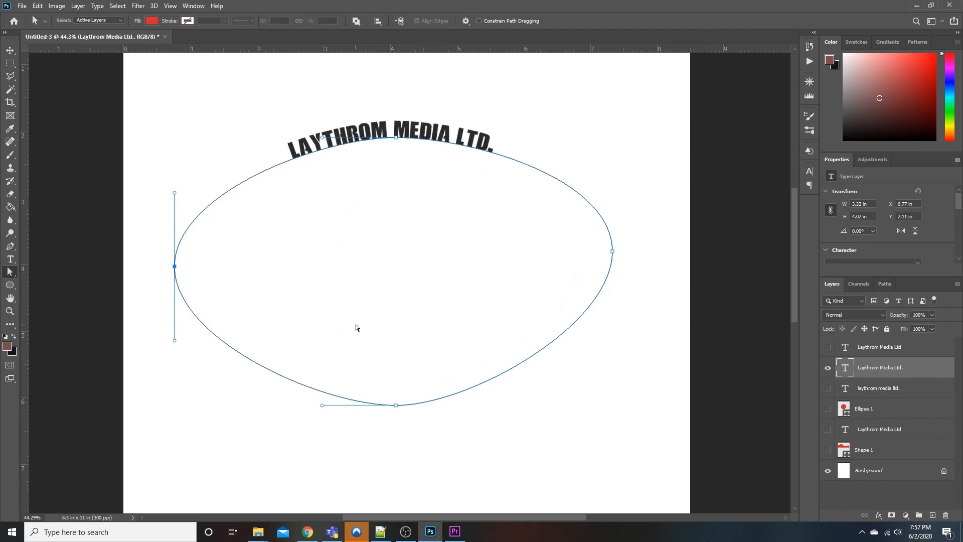